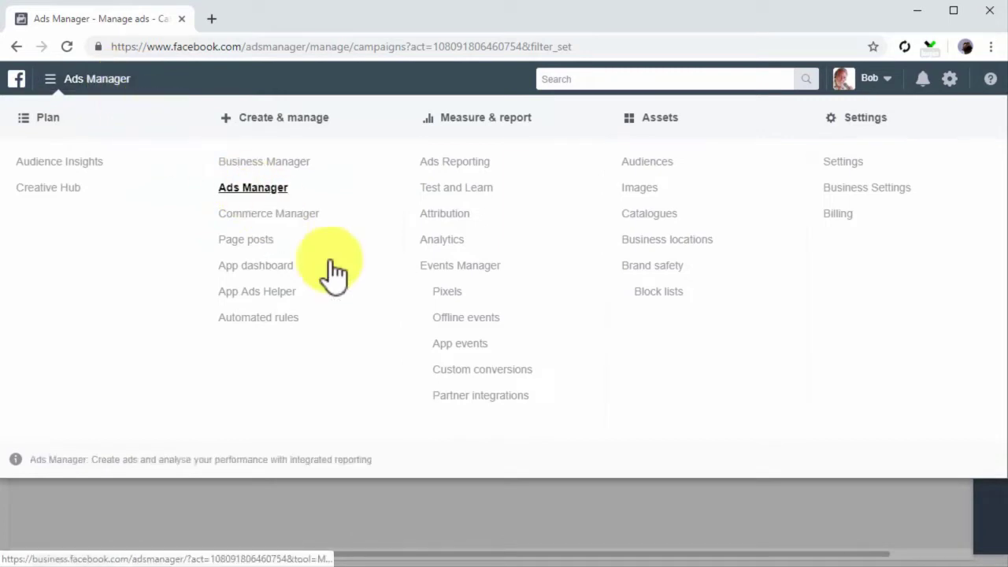
Set up the Facebook pixel for manual installation and copy its full base code.
{"action": "left_click", "coordinate": [445, 292]}
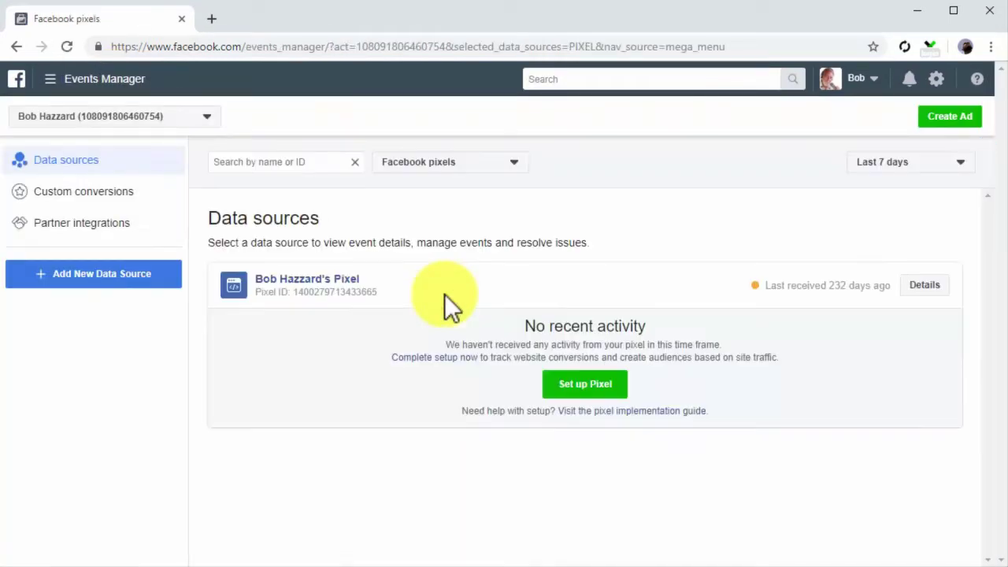
{"action": "left_click", "coordinate": [576, 383]}
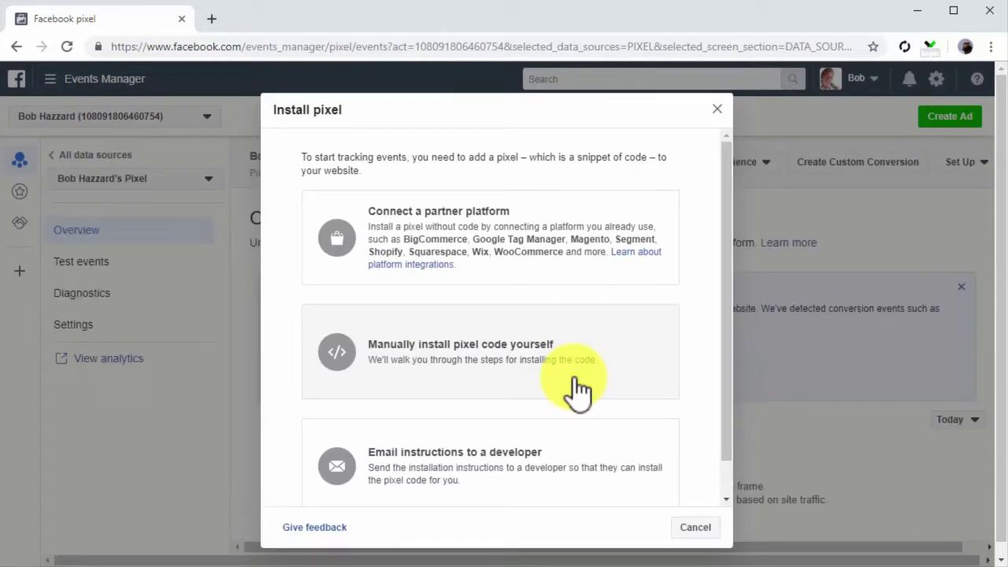
{"action": "left_click", "coordinate": [576, 380]}
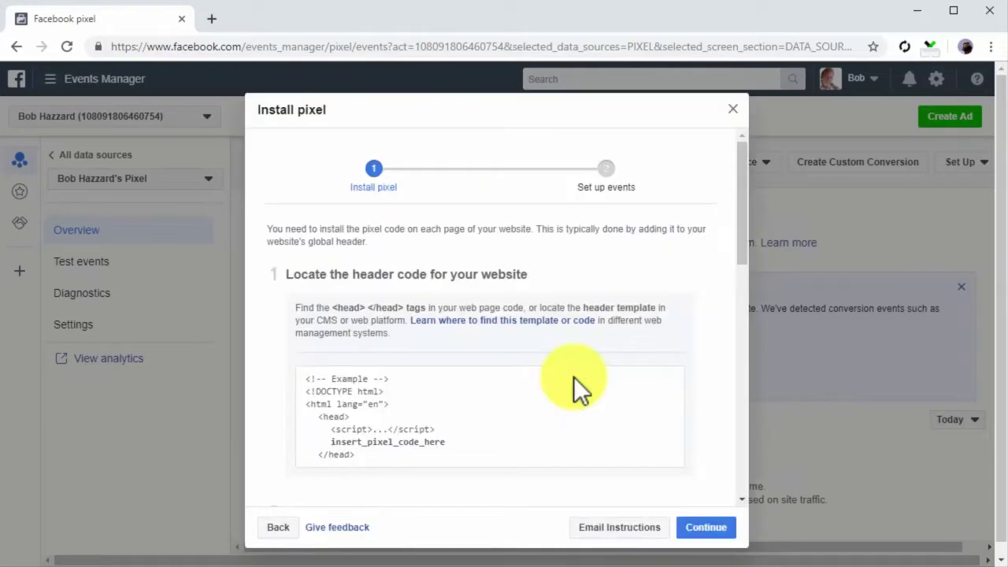
{"action": "scroll", "coordinate": [574, 376], "scroll_direction": "down", "scroll_amount": 4}
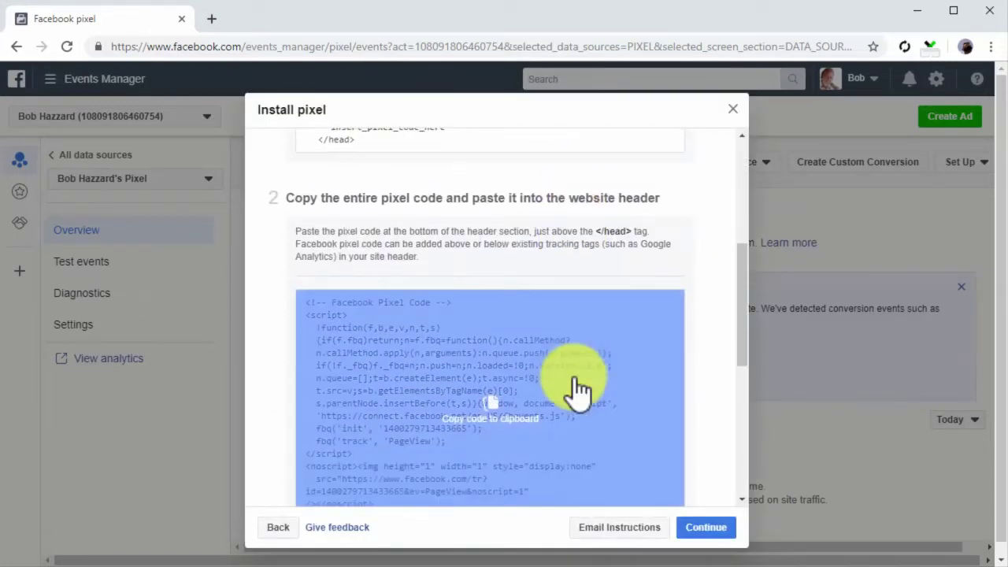
{"action": "left_click", "coordinate": [576, 385]}
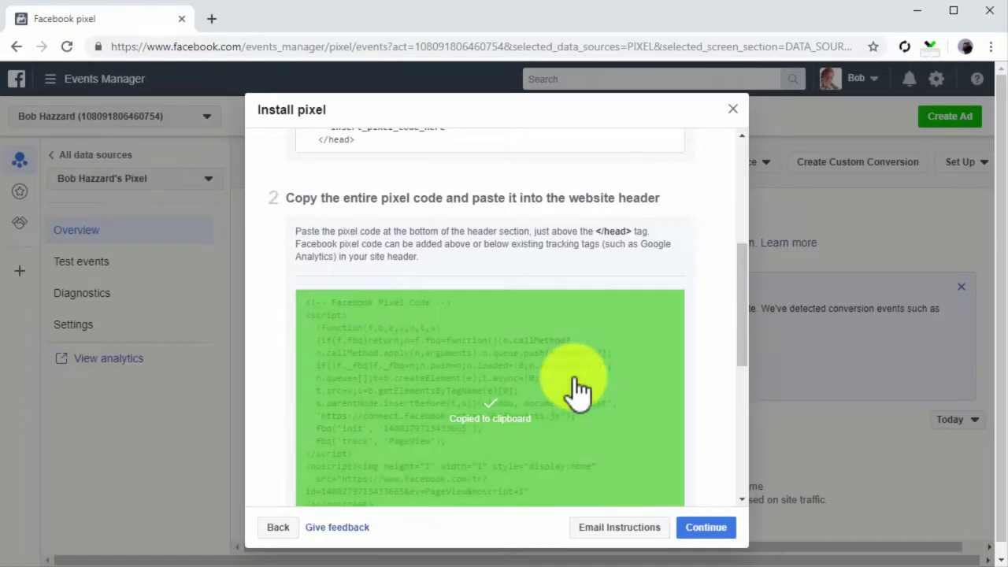
{"action": "key", "text": "alt+Tab"}
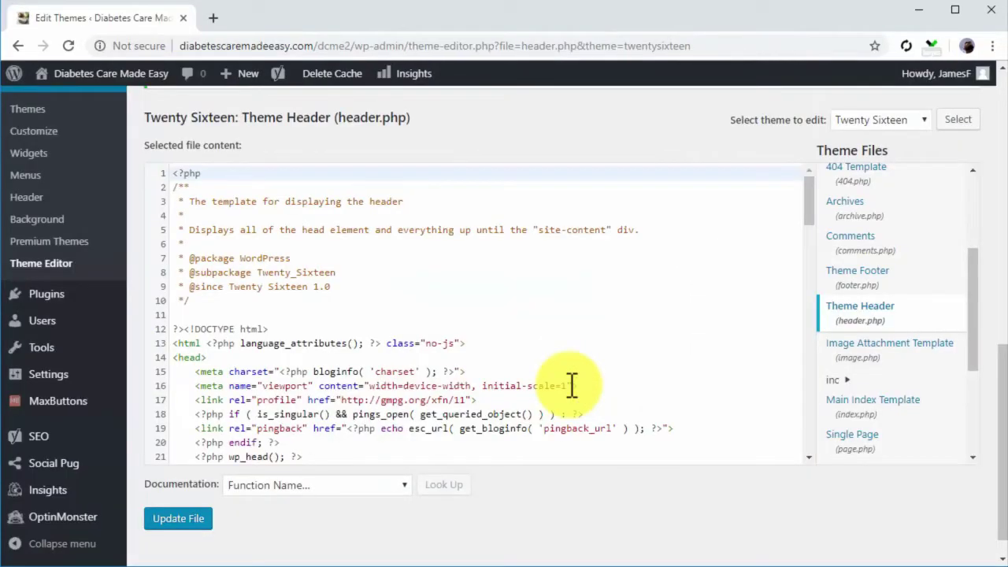
Paste the pixel code on a new line after wp_head(); ?> in header.php.
{"action": "scroll", "coordinate": [570, 378], "scroll_direction": "down", "scroll_amount": 3}
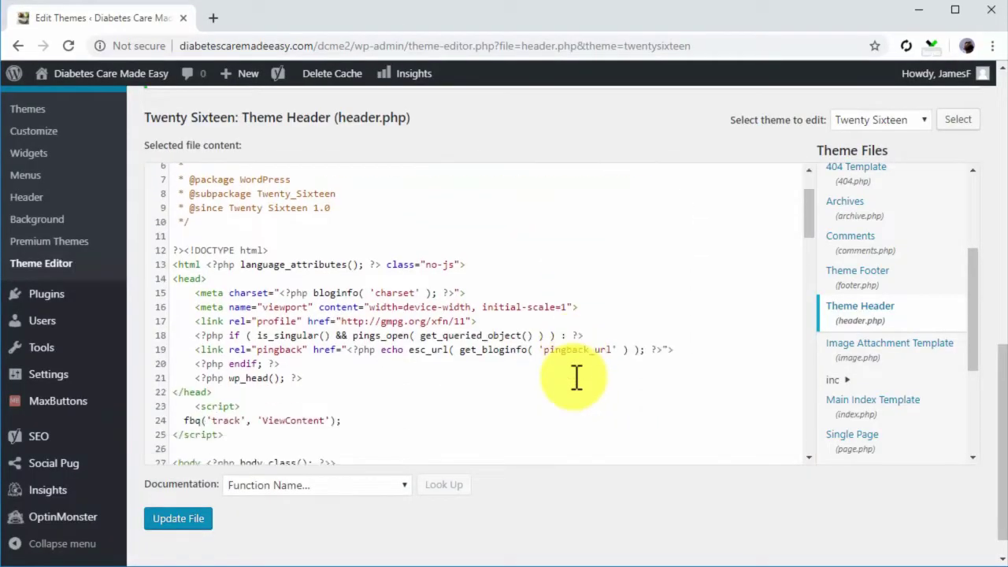
{"action": "left_click", "coordinate": [378, 300]}
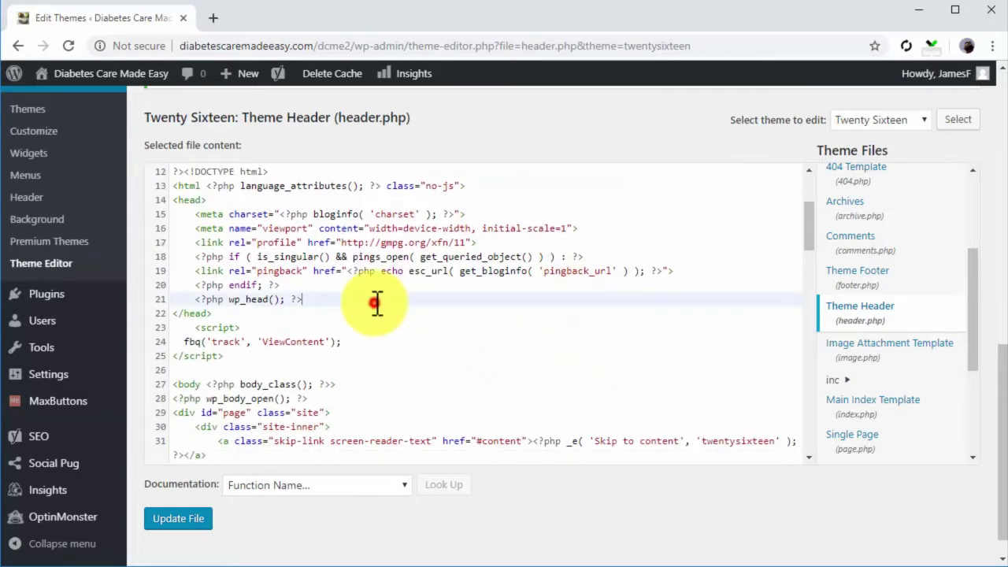
{"action": "key", "text": "Return"}
{"action": "key", "text": "ctrl+v"}
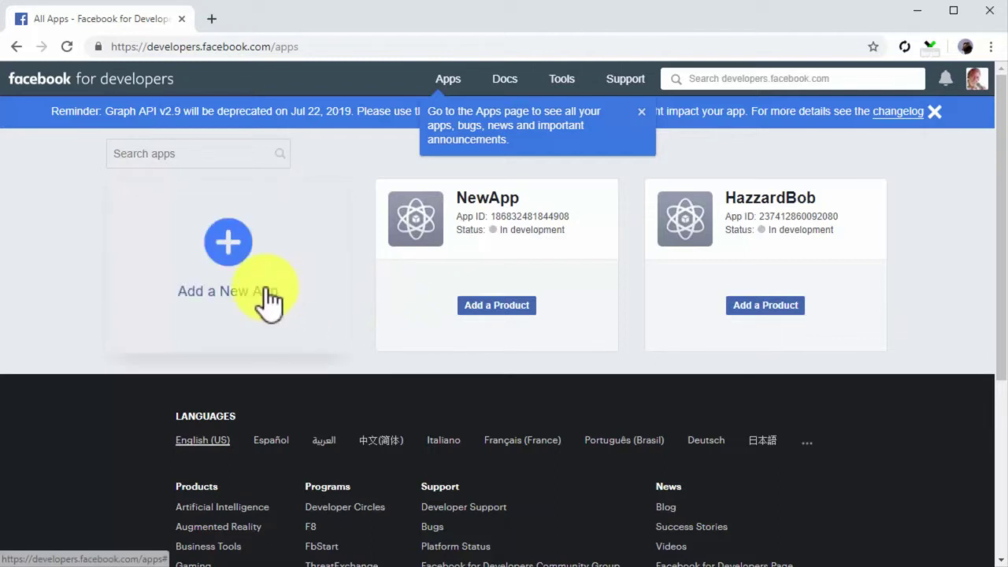
Create a new app ID with display name 'My New App'.
{"action": "left_click", "coordinate": [265, 290]}
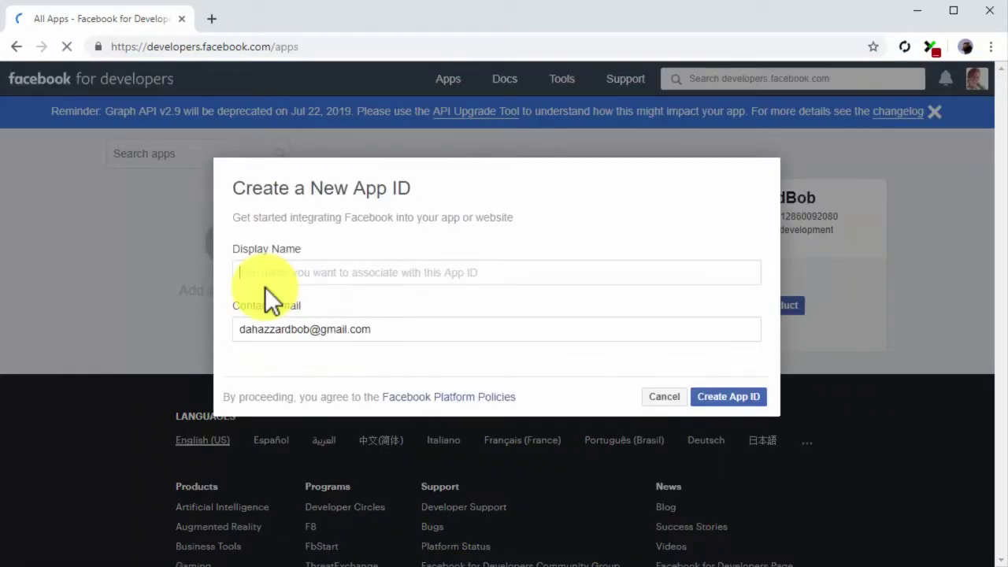
{"action": "left_click", "coordinate": [284, 273]}
{"action": "type", "text": "My New App"}
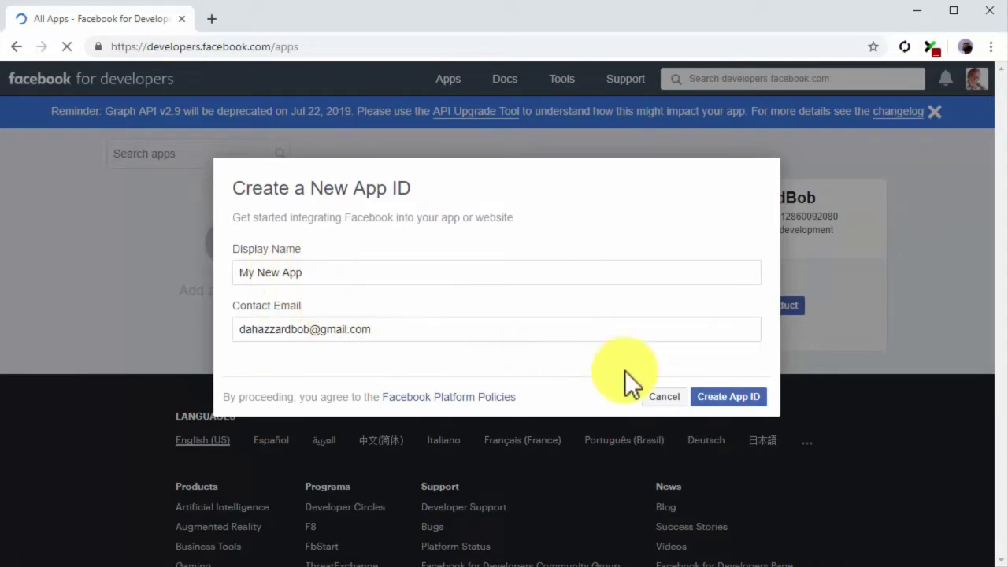
{"action": "left_click", "coordinate": [719, 400]}
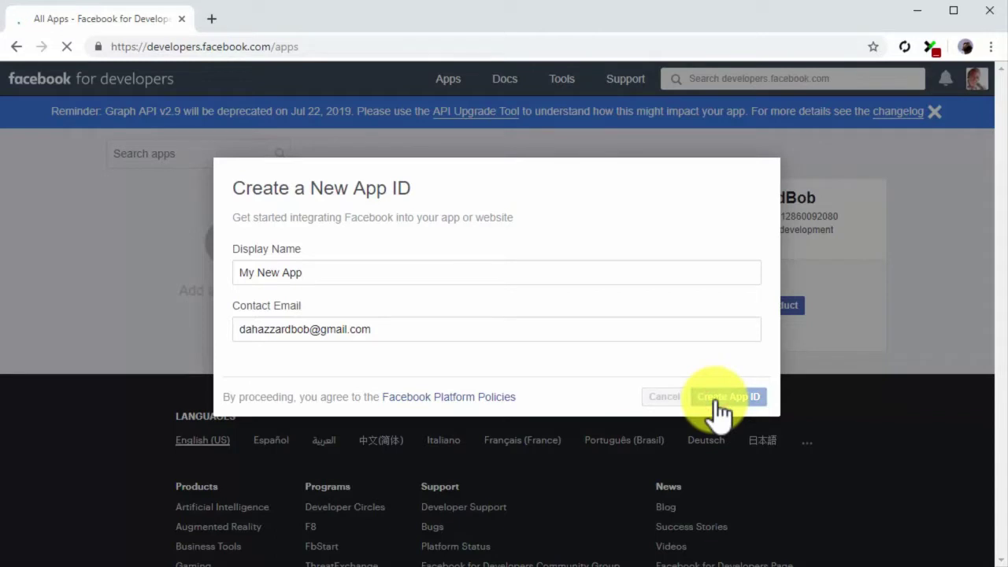
Add the Integrate Facebook Login scenario to the app and confirm the chosen scenarios.
{"action": "scroll", "coordinate": [231, 455], "scroll_direction": "down", "scroll_amount": 2}
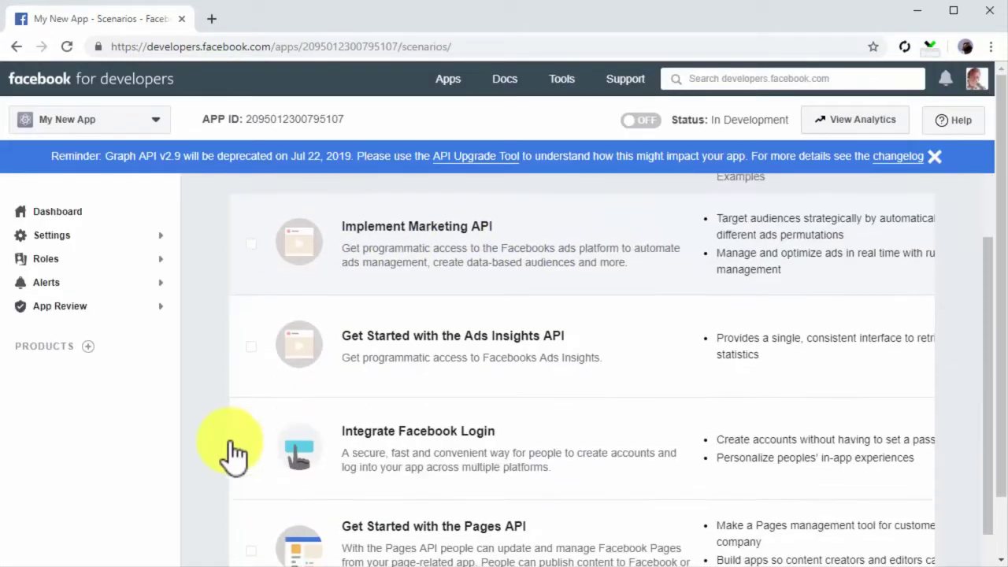
{"action": "scroll", "coordinate": [234, 455], "scroll_direction": "down", "scroll_amount": 1}
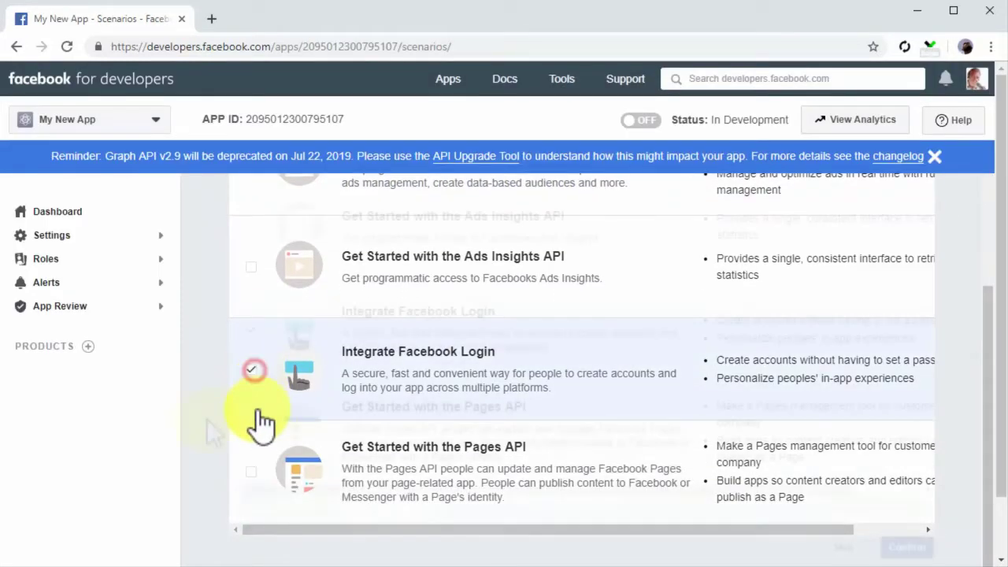
{"action": "left_click", "coordinate": [263, 420]}
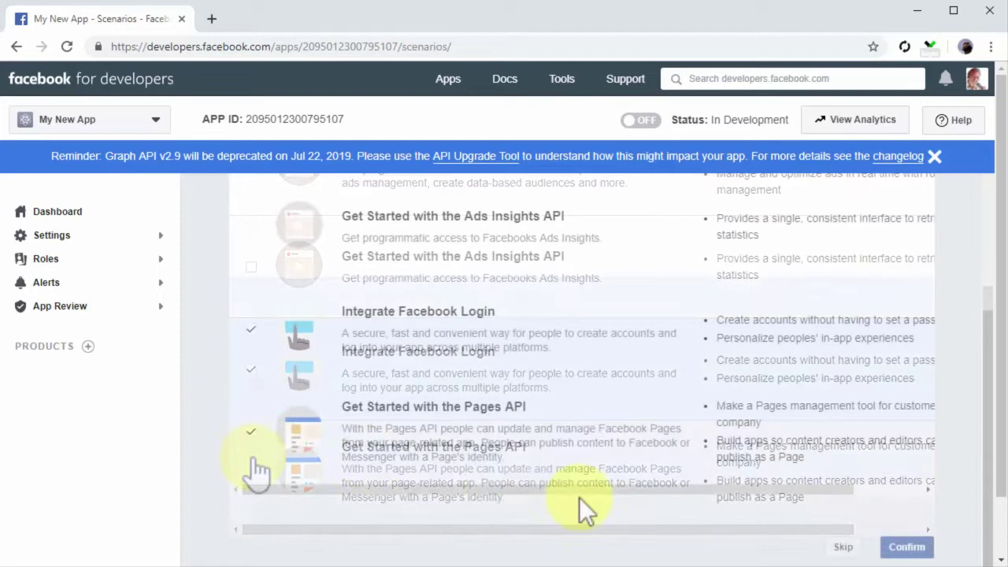
{"action": "left_click", "coordinate": [905, 547]}
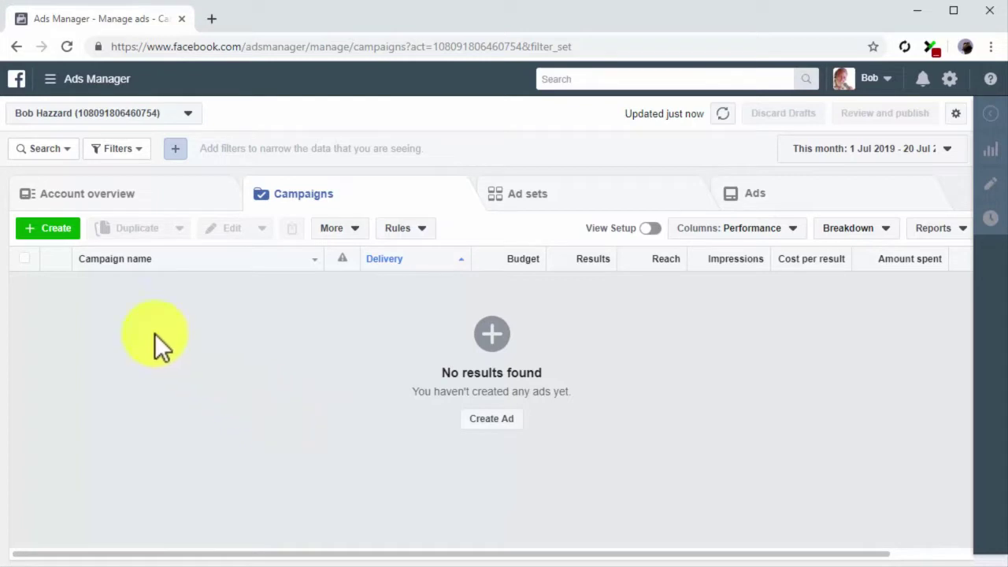
{"action": "left_click", "coordinate": [40, 230]}
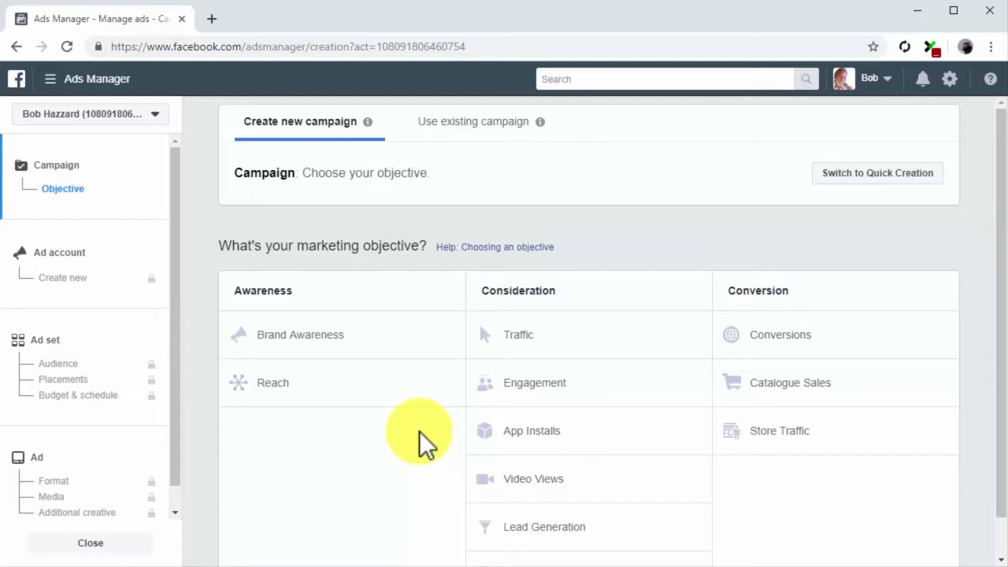
{"action": "left_click", "coordinate": [626, 431]}
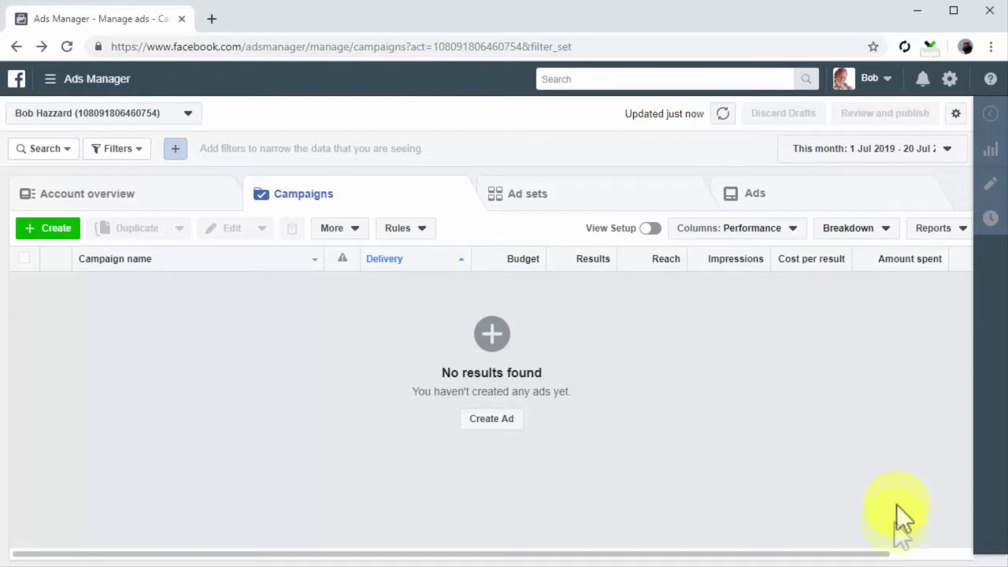
Review the Audiences page and start connecting the ad account to Business Manager.
{"action": "left_click", "coordinate": [110, 87]}
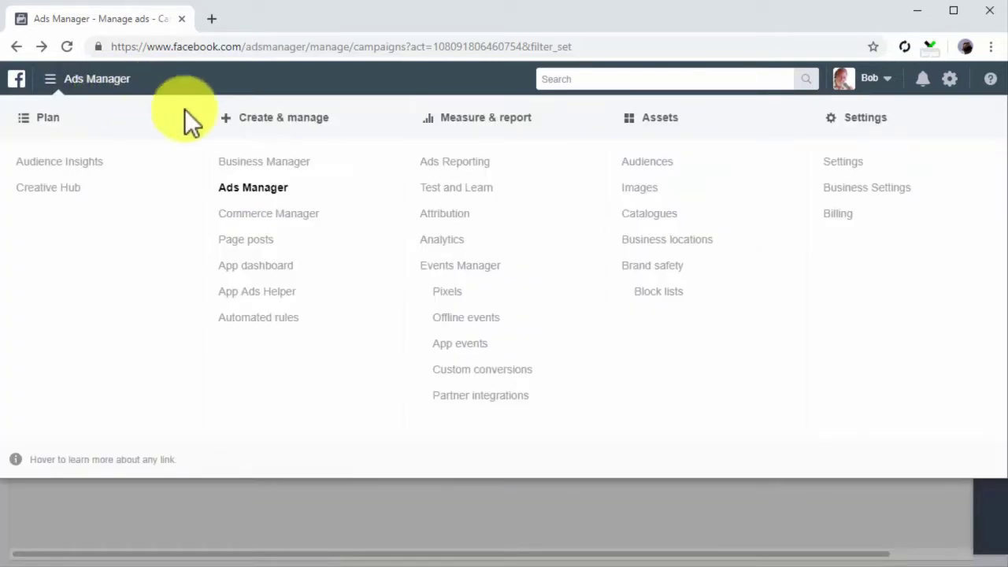
{"action": "left_click", "coordinate": [622, 164]}
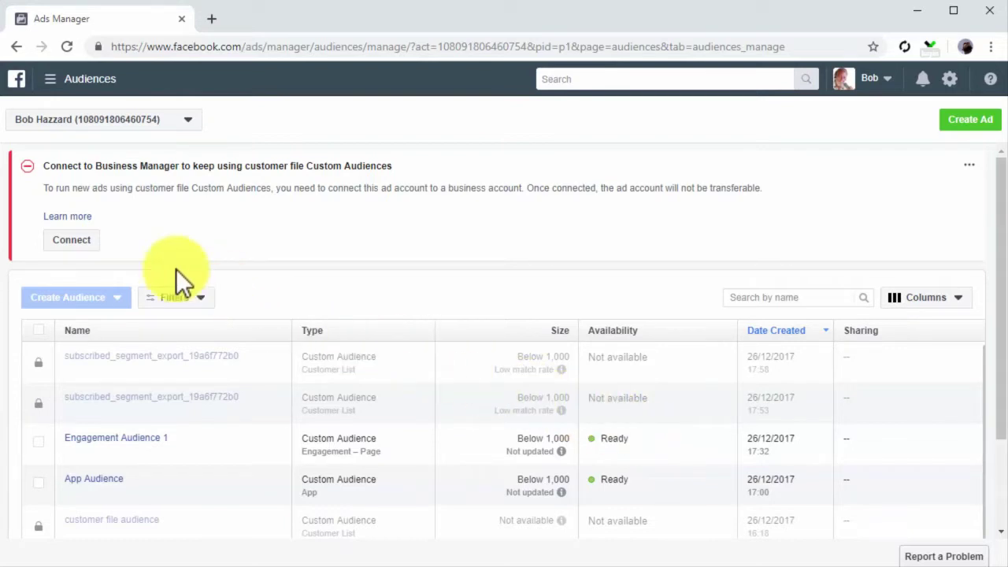
{"action": "left_click", "coordinate": [85, 240]}
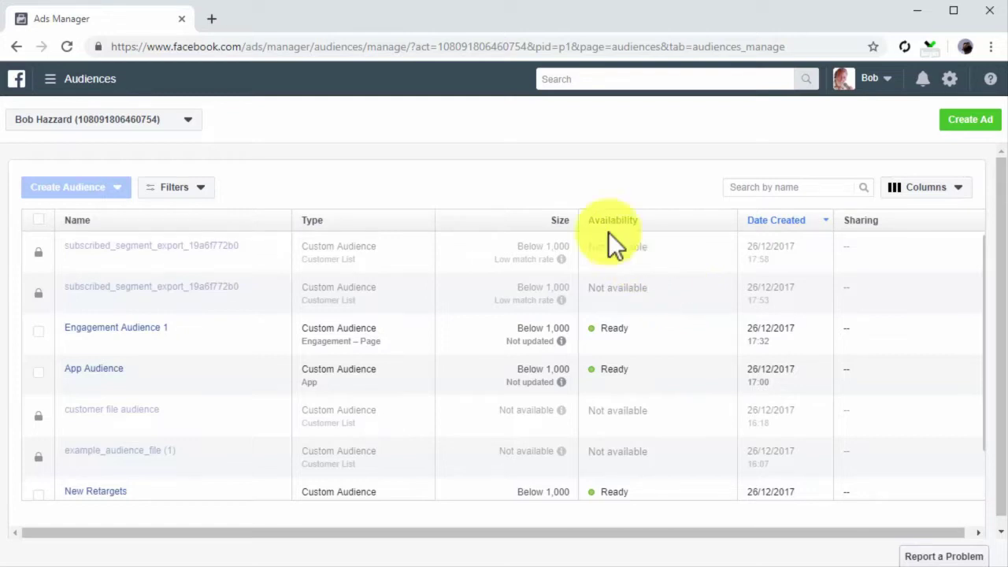
Download example_audience_file.csv from its pasted URL and open the file.
{"action": "left_click", "coordinate": [432, 50]}
{"action": "key", "text": "ctrl+v"}
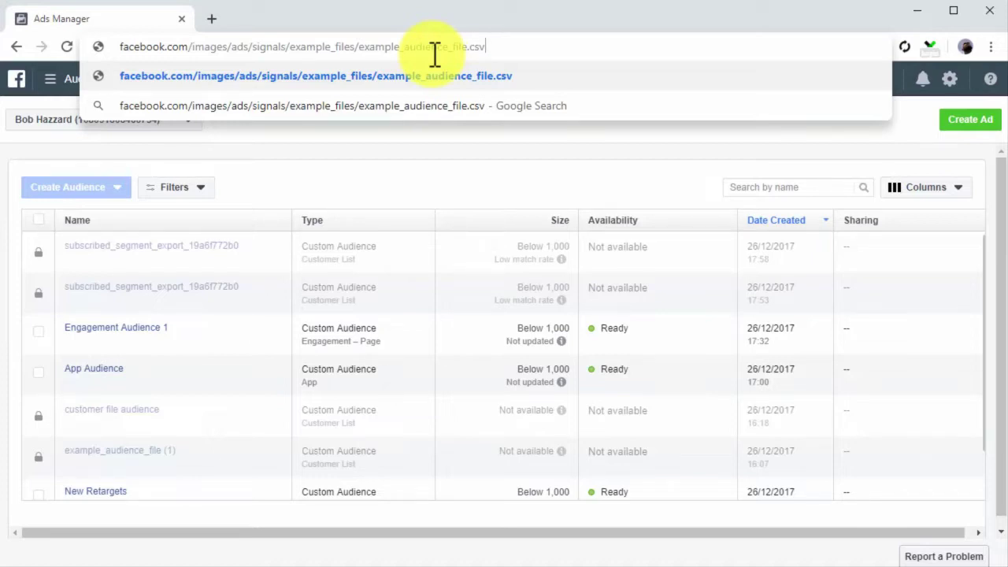
{"action": "key", "text": "Return"}
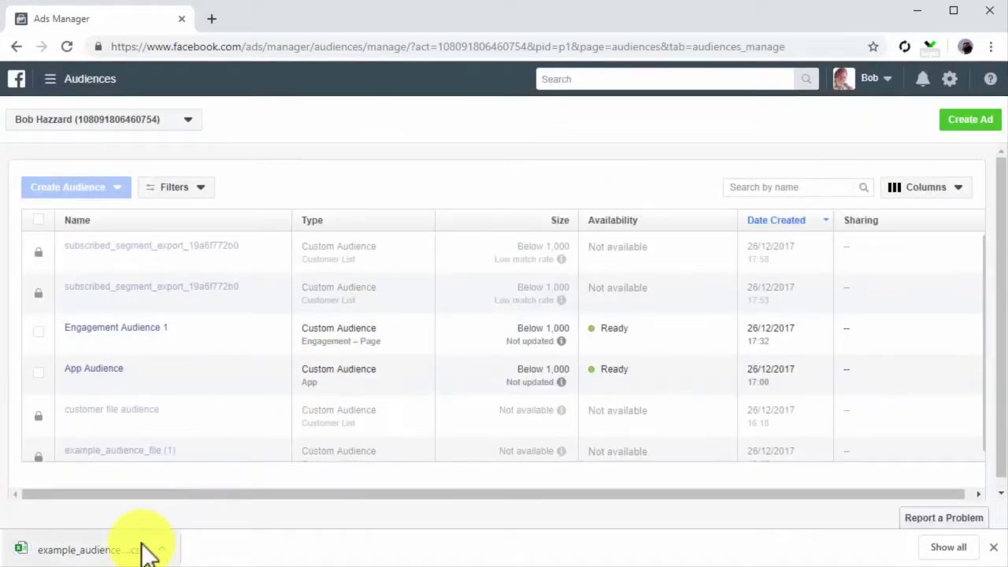
{"action": "left_click", "coordinate": [87, 550]}
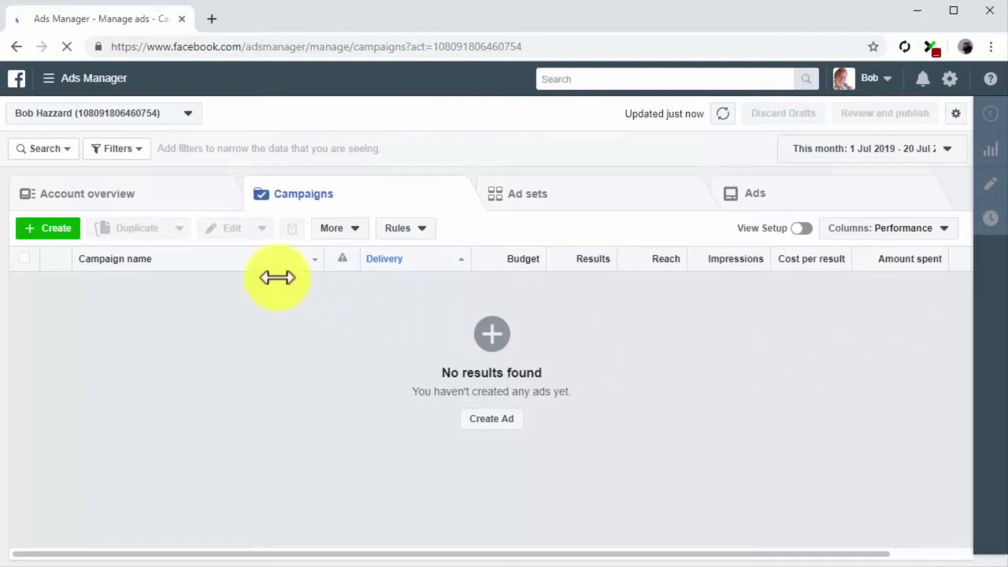
Download example_events_file.csv from the offline event upload page and open it in Excel.
{"action": "left_click", "coordinate": [81, 79]}
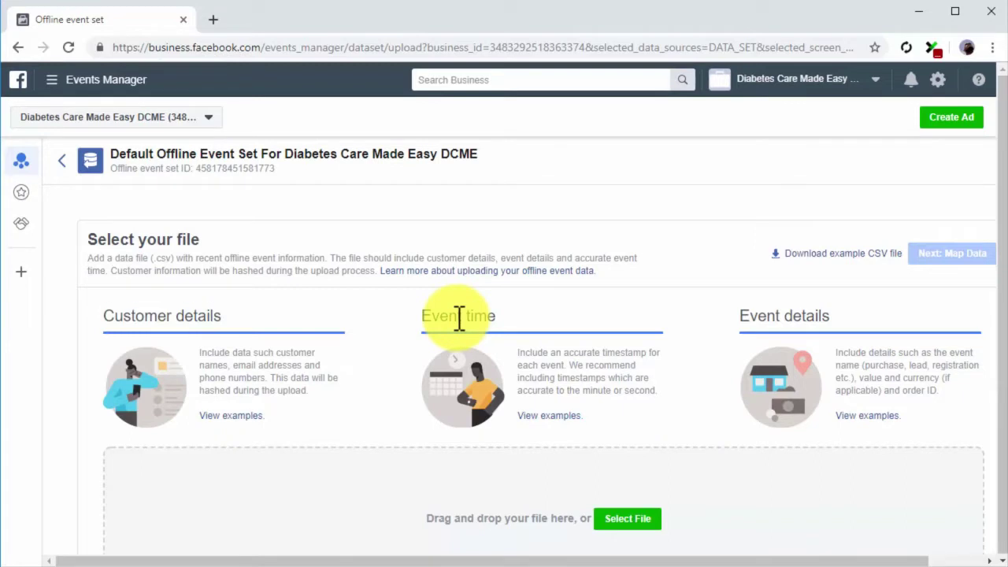
{"action": "left_click", "coordinate": [800, 255]}
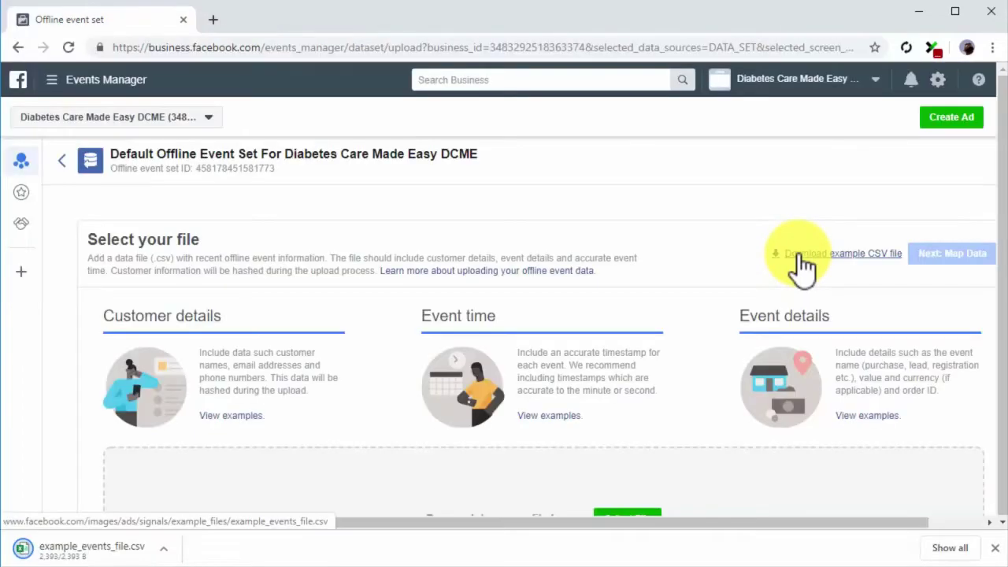
{"action": "left_click", "coordinate": [128, 550]}
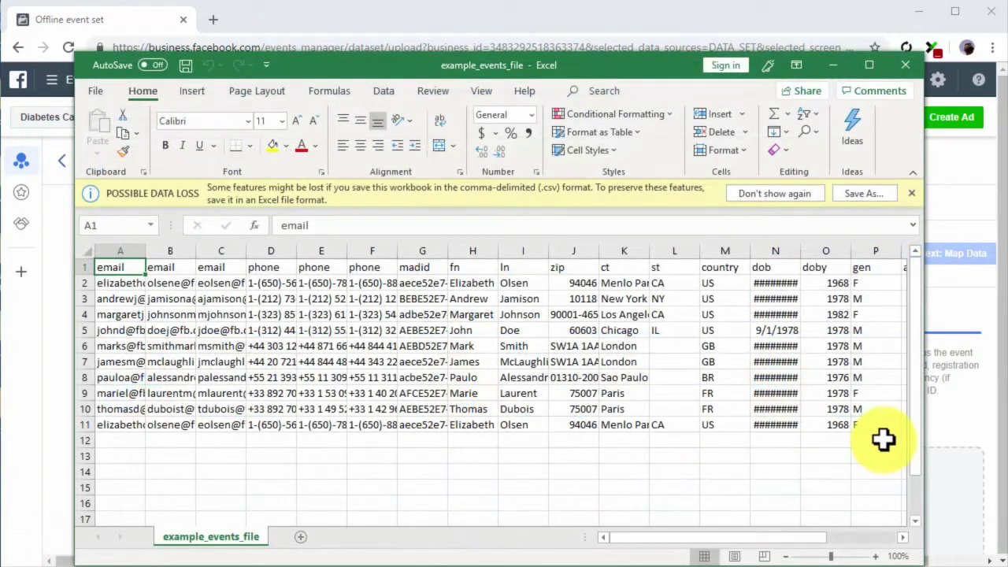
Keep one customer row with a replaced A2 email and a 25 USD Purchase value, then save.
{"action": "left_click_drag", "start_coordinate": [874, 425], "coordinate": [128, 303]}
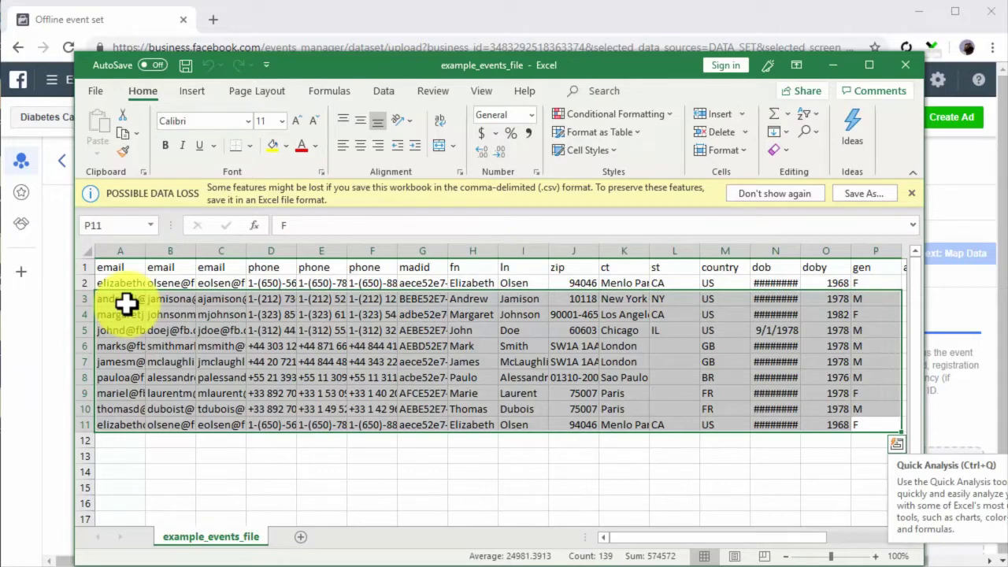
{"action": "key", "text": "Delete"}
{"action": "left_click", "coordinate": [126, 285]}
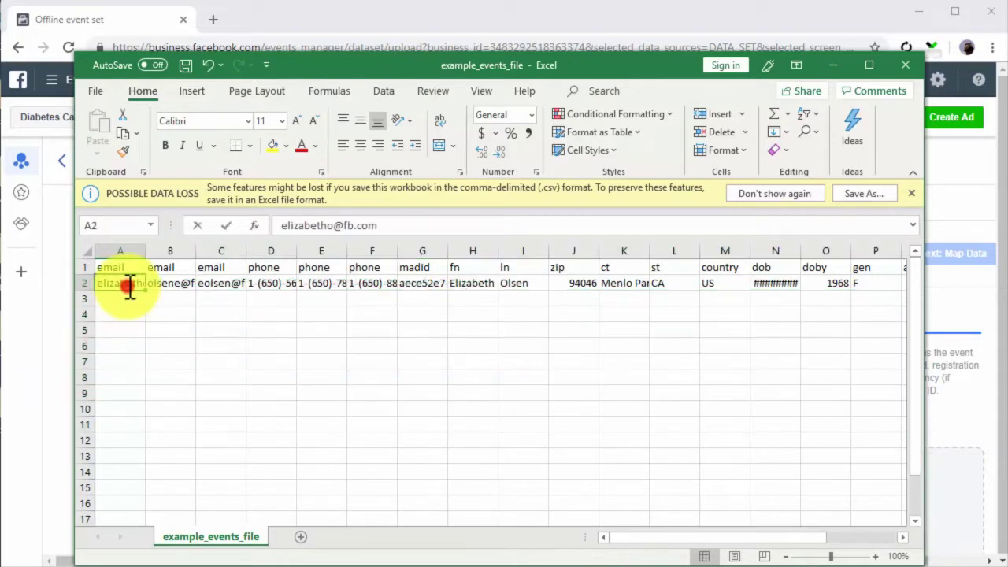
{"action": "double_click", "coordinate": [127, 286]}
{"action": "key", "text": "ctrl+v"}
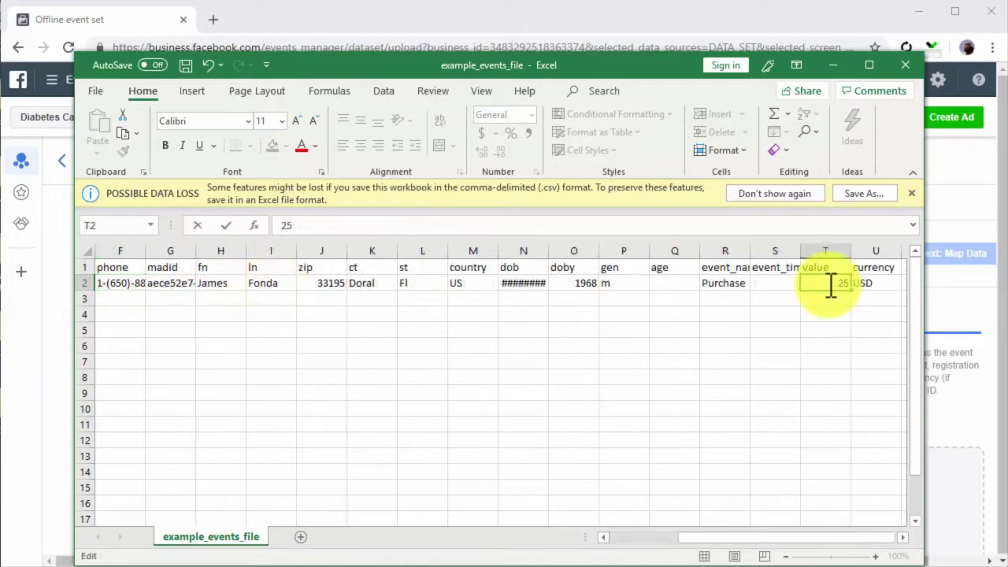
{"action": "key", "text": "Return"}
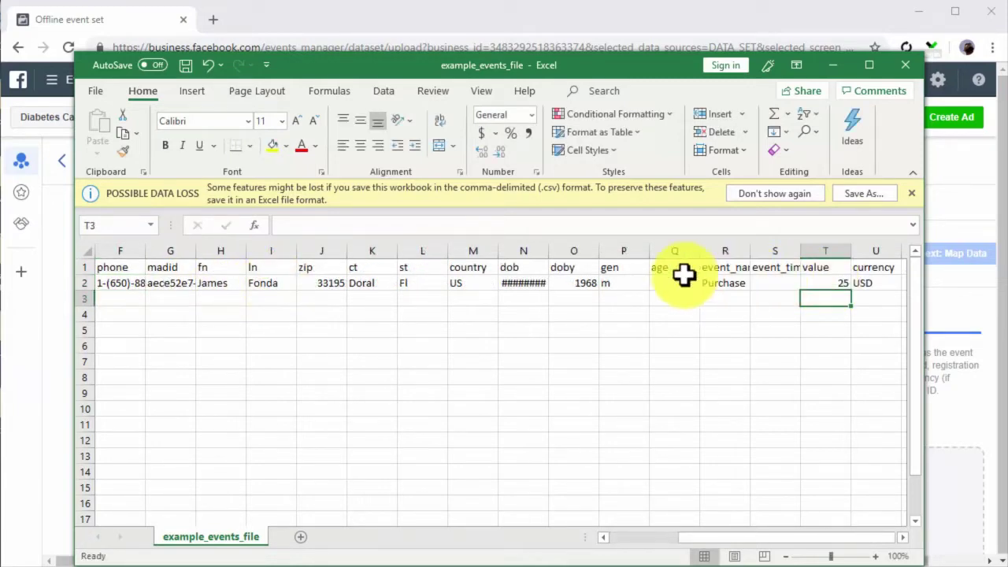
{"action": "left_click", "coordinate": [185, 65]}
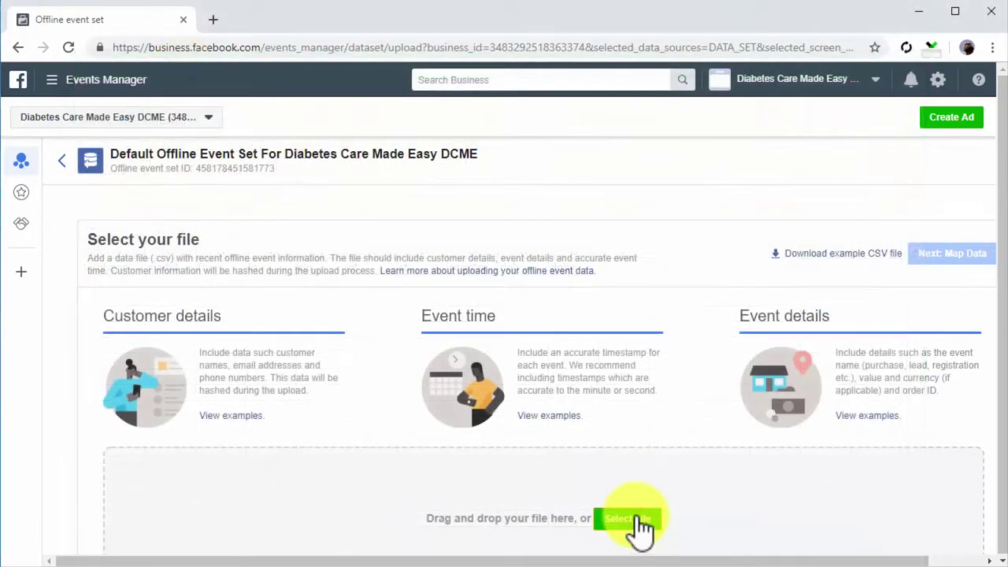
Upload example_events_file through data mapping and review, then view the upload results.
{"action": "left_click", "coordinate": [634, 519]}
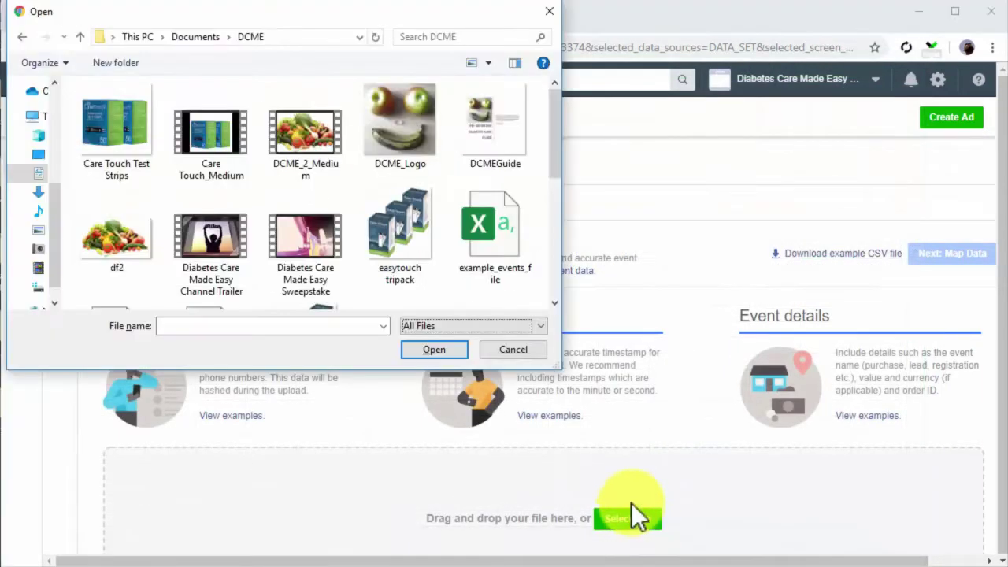
{"action": "double_click", "coordinate": [503, 241]}
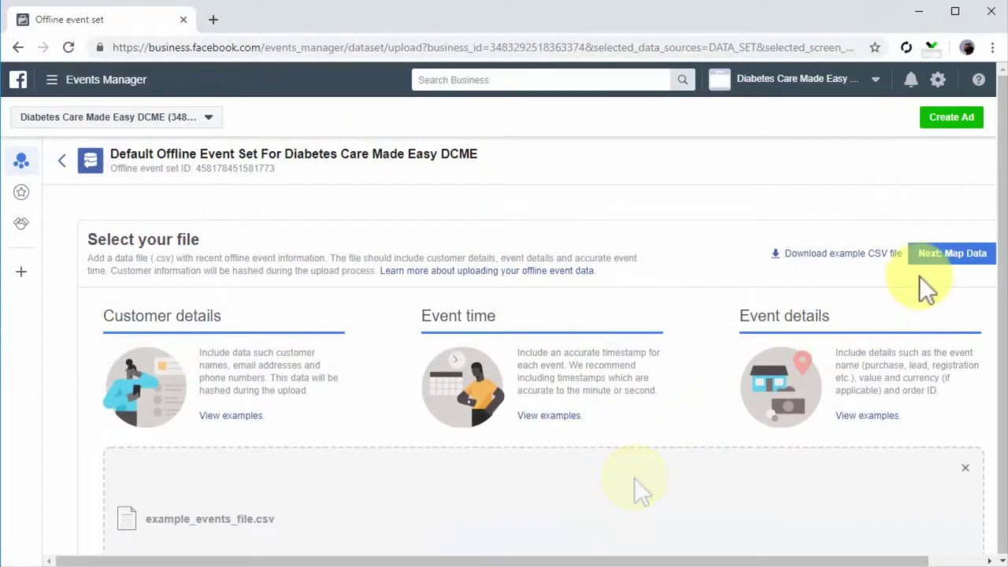
{"action": "left_click", "coordinate": [923, 253]}
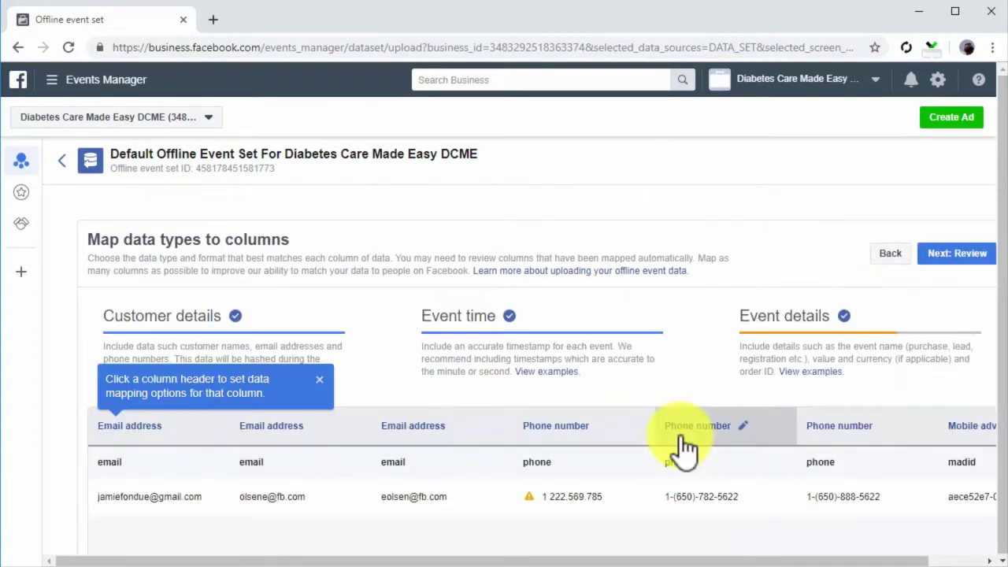
{"action": "left_click", "coordinate": [929, 252]}
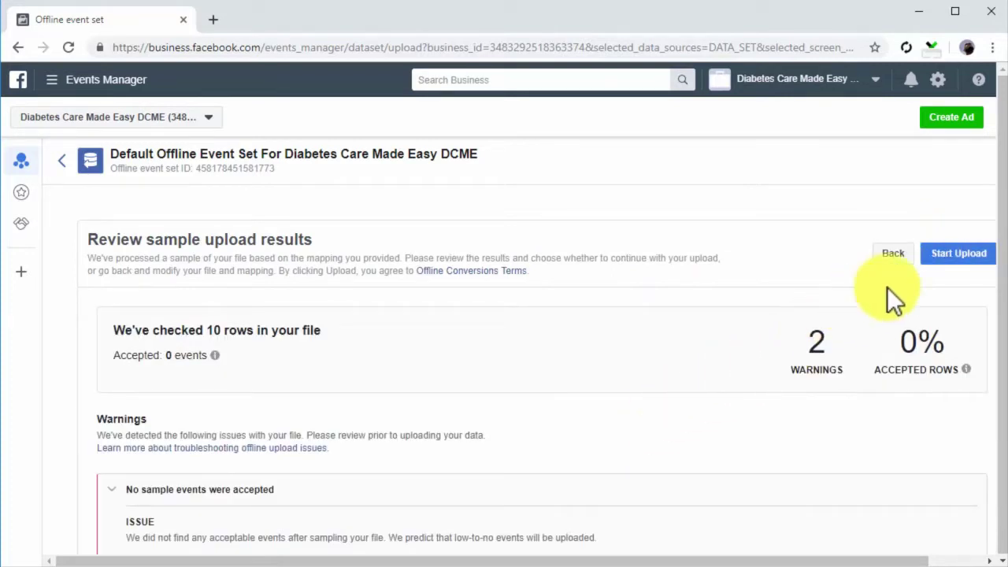
{"action": "left_click", "coordinate": [933, 255]}
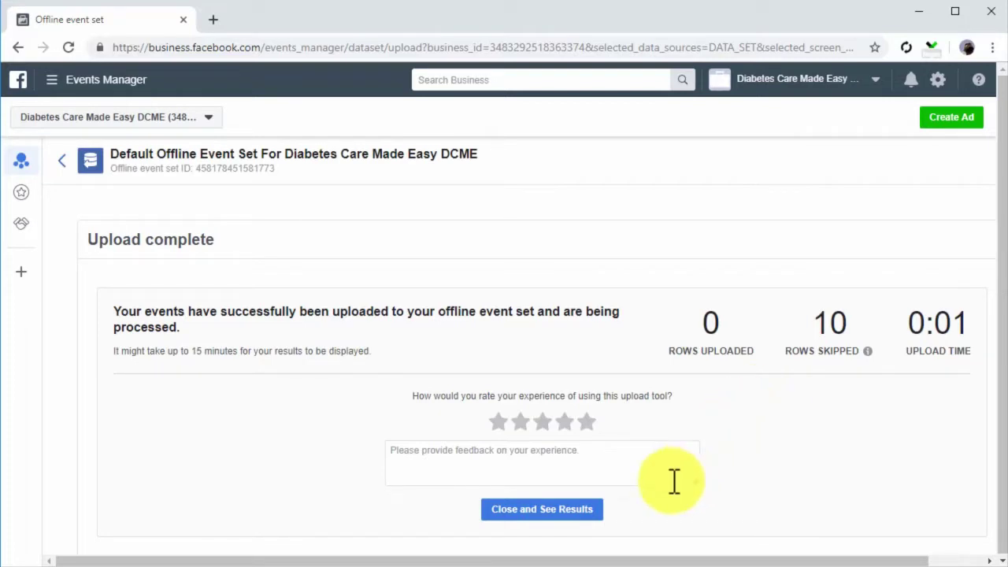
{"action": "left_click", "coordinate": [590, 510]}
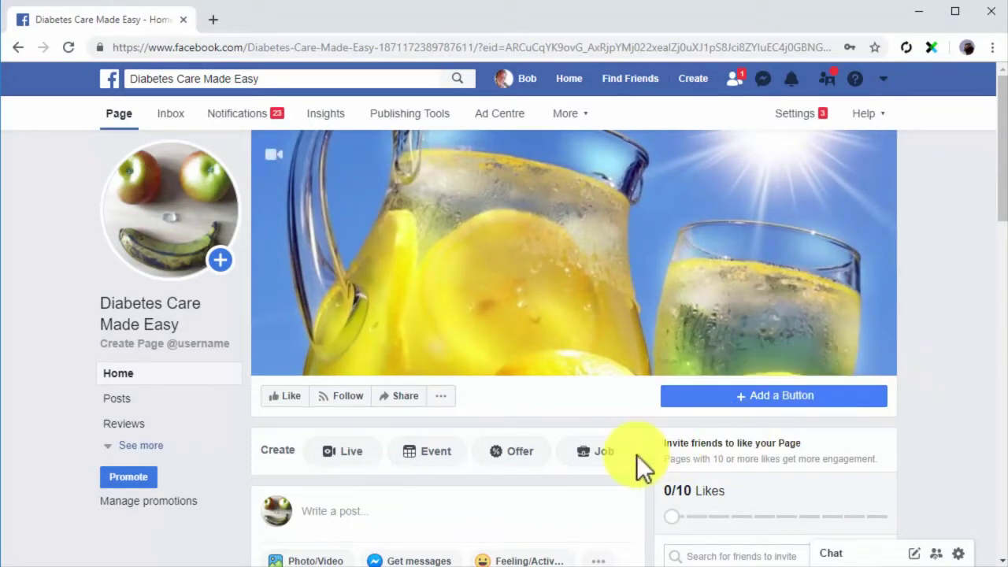
Start a Photo/Video post with the DCME_2_Medium video from the computer.
{"action": "scroll", "coordinate": [636, 455], "scroll_direction": "down", "scroll_amount": 1}
{"action": "scroll", "coordinate": [638, 455], "scroll_direction": "down", "scroll_amount": 1}
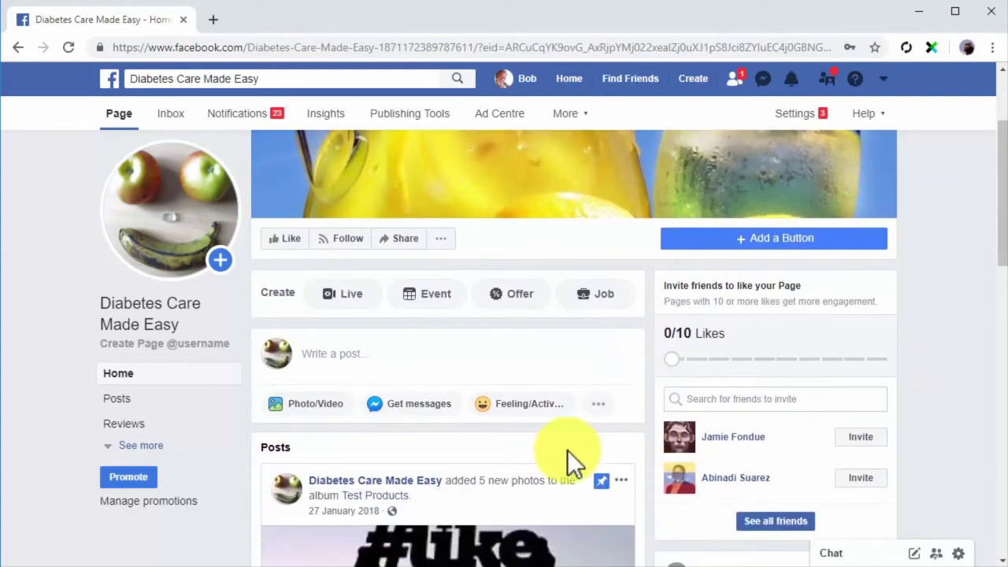
{"action": "left_click", "coordinate": [329, 415]}
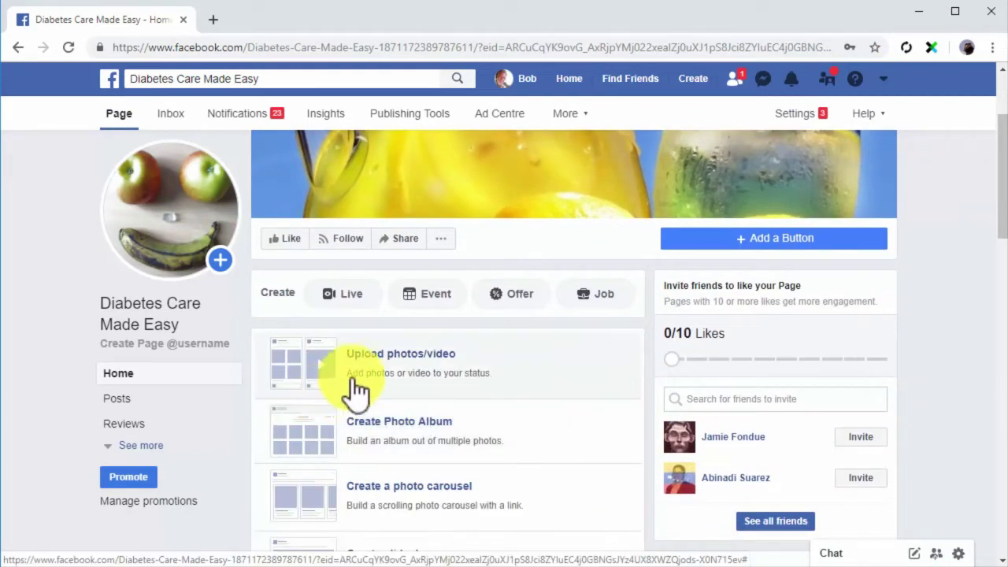
{"action": "left_click", "coordinate": [355, 384]}
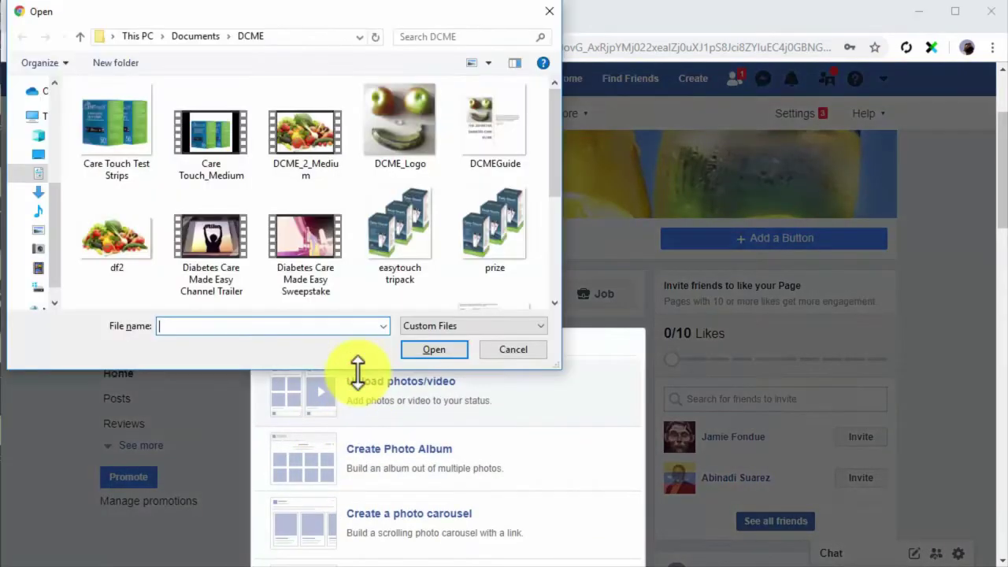
{"action": "double_click", "coordinate": [300, 155]}
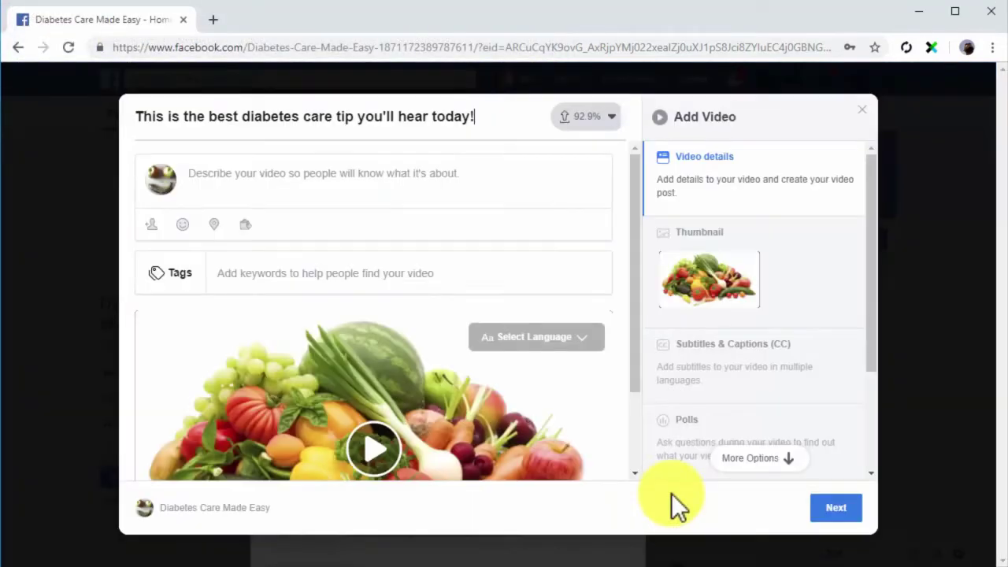
Add the Diabetes Care Made Easy description, publish the video, and boost the post.
{"action": "left_click", "coordinate": [421, 176]}
{"action": "type", "text": "Diabetes Care Made Easy"}
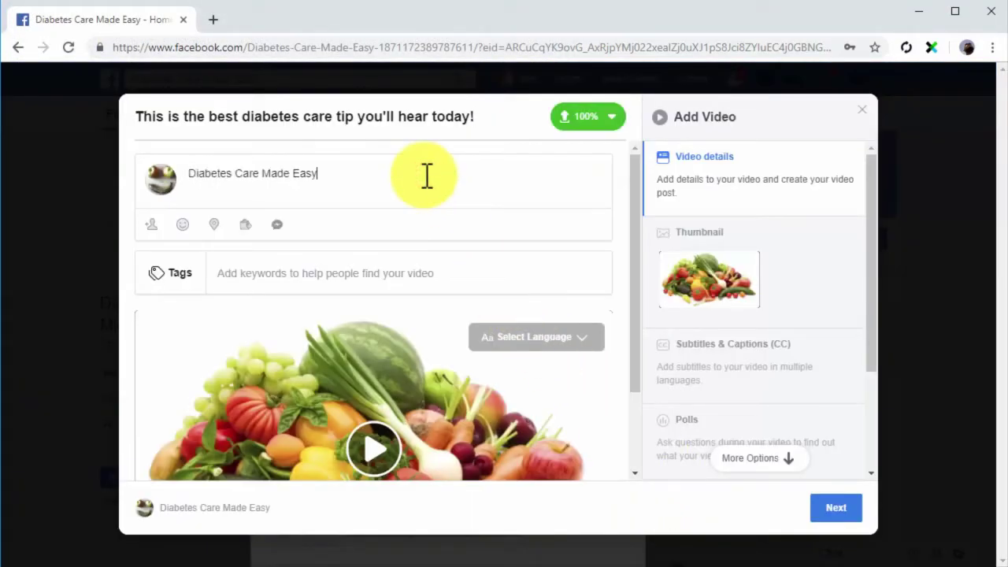
{"action": "left_click", "coordinate": [836, 510]}
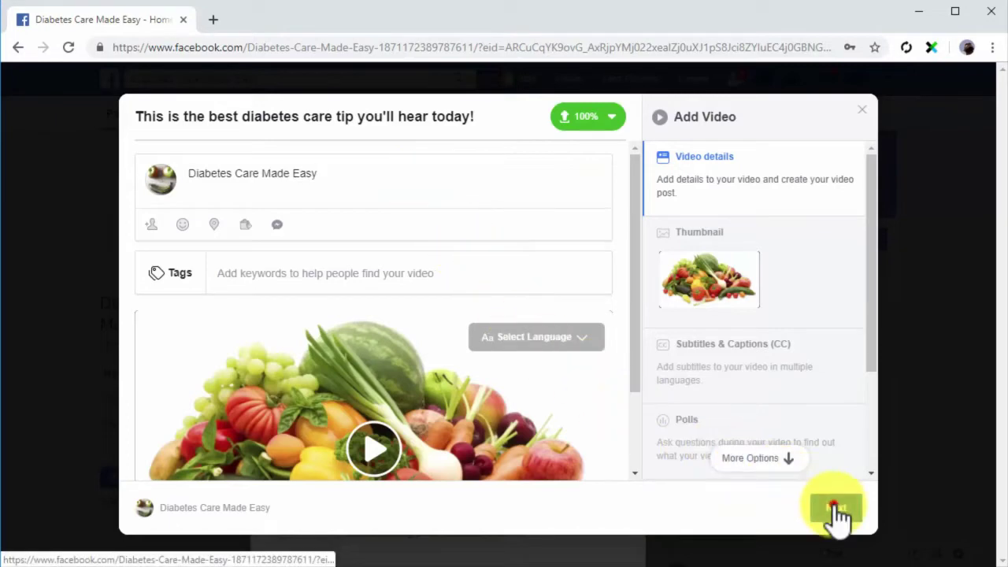
{"action": "left_click", "coordinate": [837, 510]}
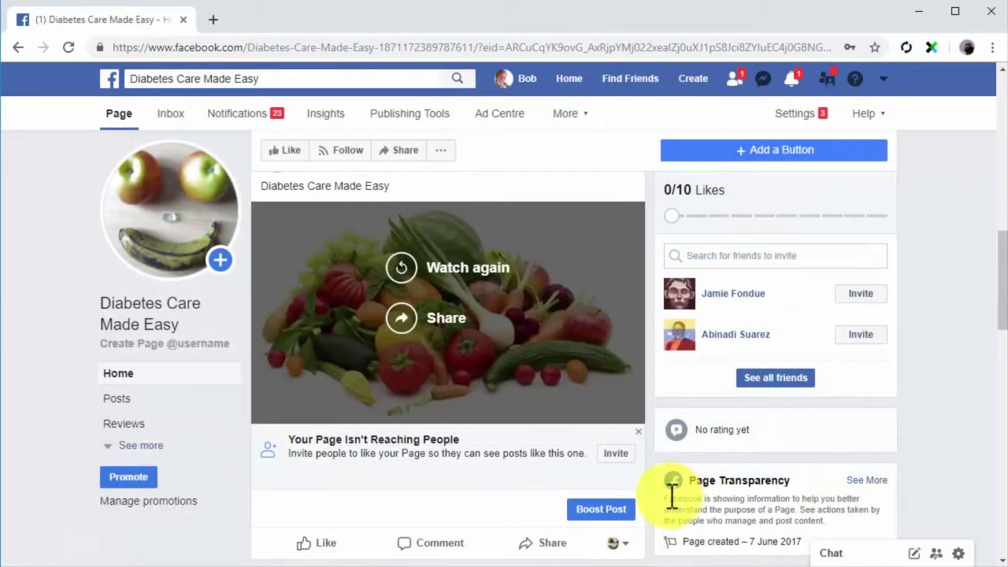
{"action": "left_click", "coordinate": [619, 511]}
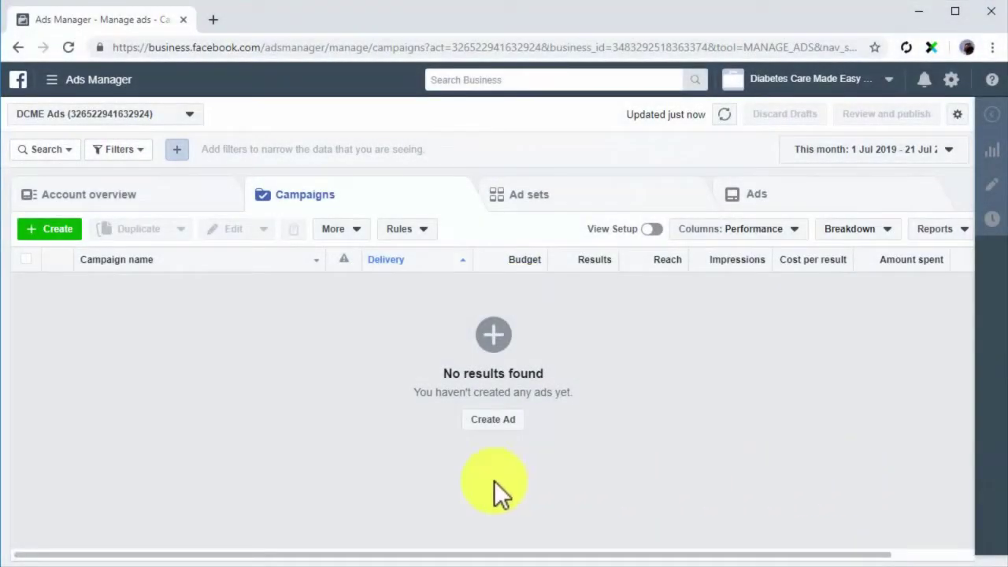
Create a Lead Generation campaign and set its ad set to a $10 daily budget.
{"action": "left_click", "coordinate": [471, 421]}
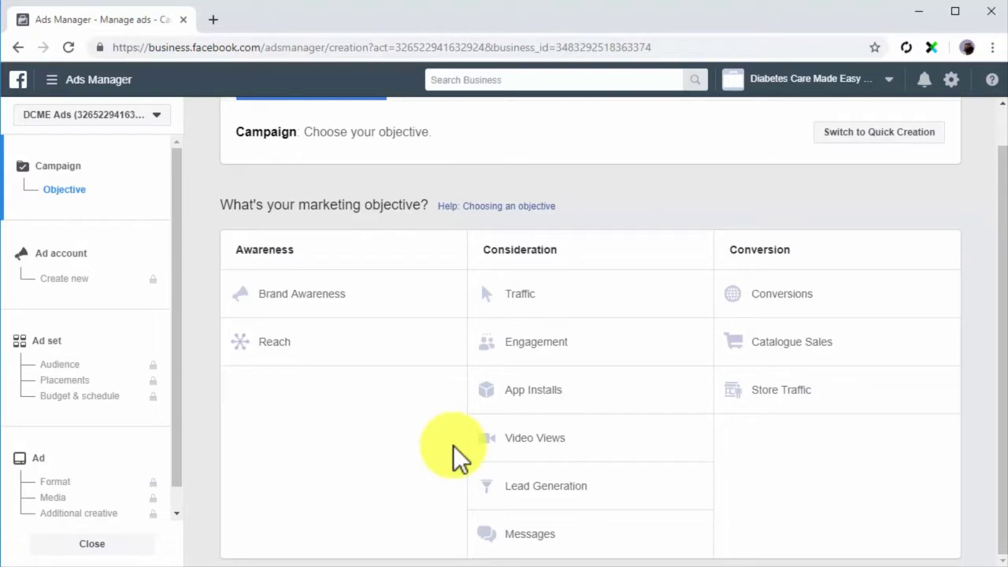
{"action": "left_click", "coordinate": [527, 497]}
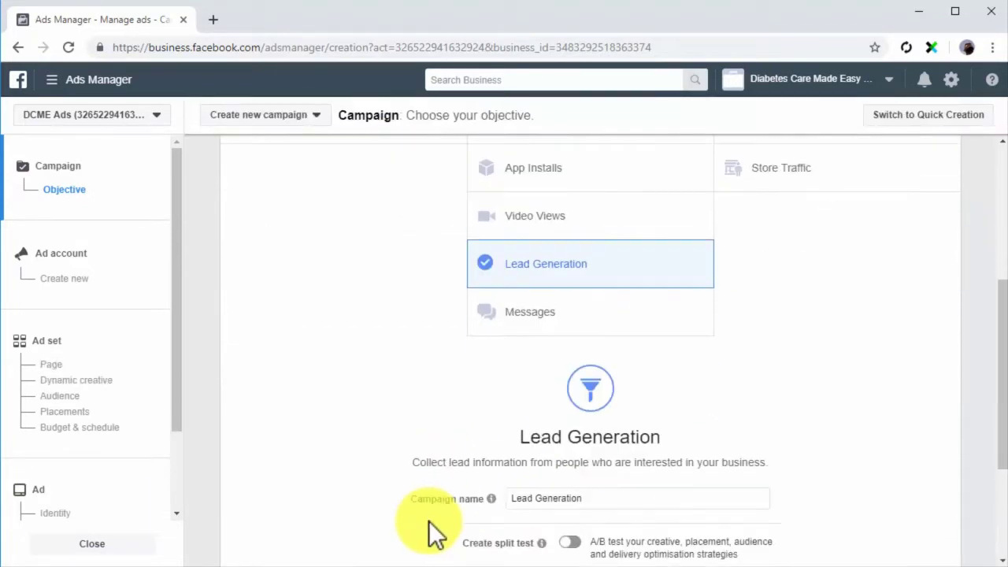
{"action": "left_click", "coordinate": [112, 347]}
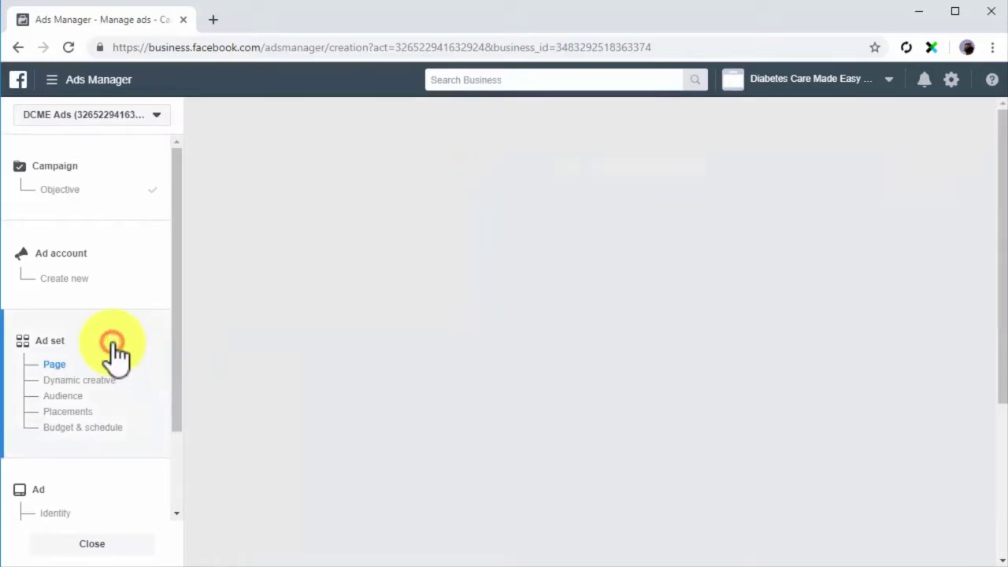
{"action": "scroll", "coordinate": [205, 412], "scroll_direction": "down", "scroll_amount": 10}
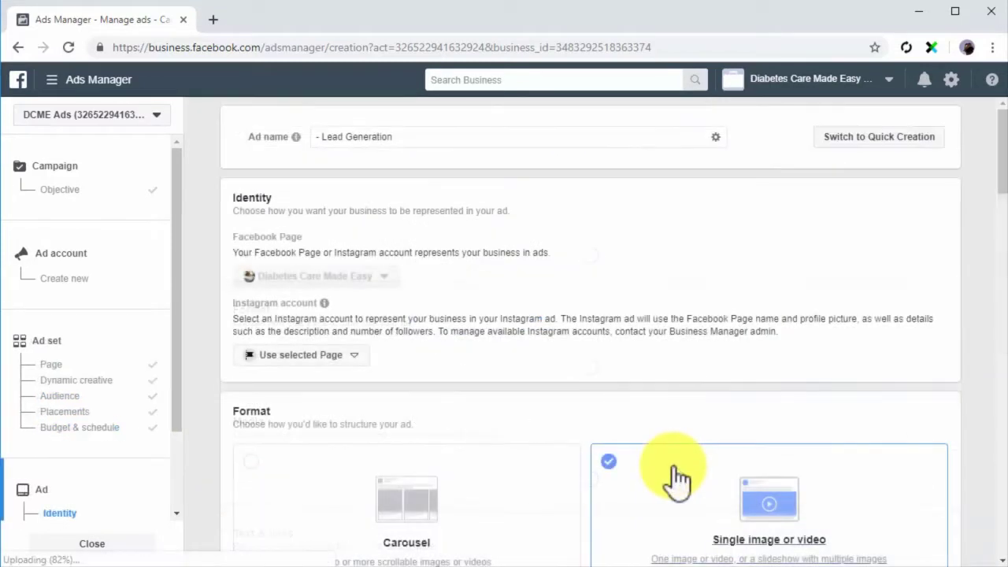
{"action": "scroll", "coordinate": [677, 481], "scroll_direction": "down", "scroll_amount": 2}
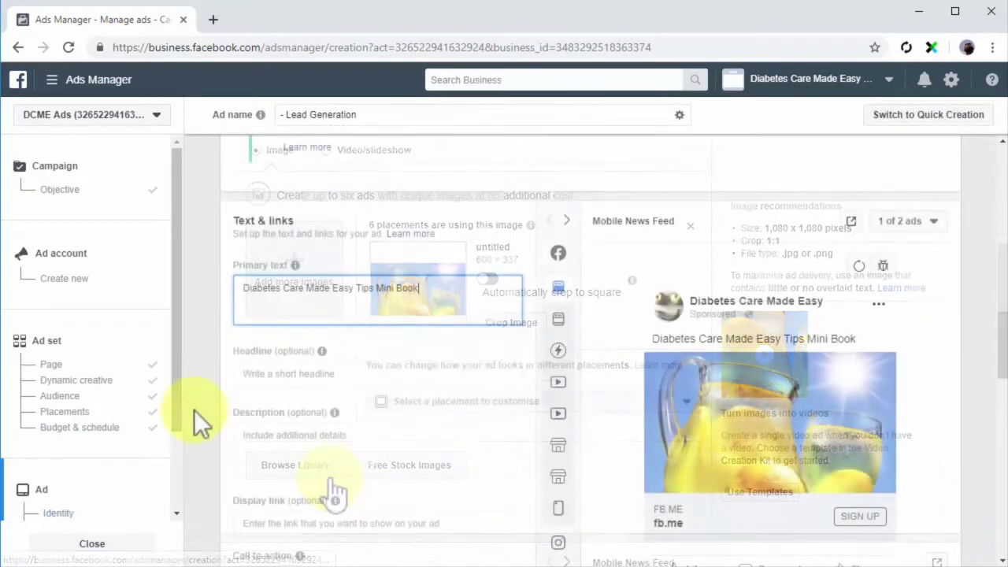
{"action": "scroll", "coordinate": [193, 410], "scroll_direction": "down", "scroll_amount": 5}
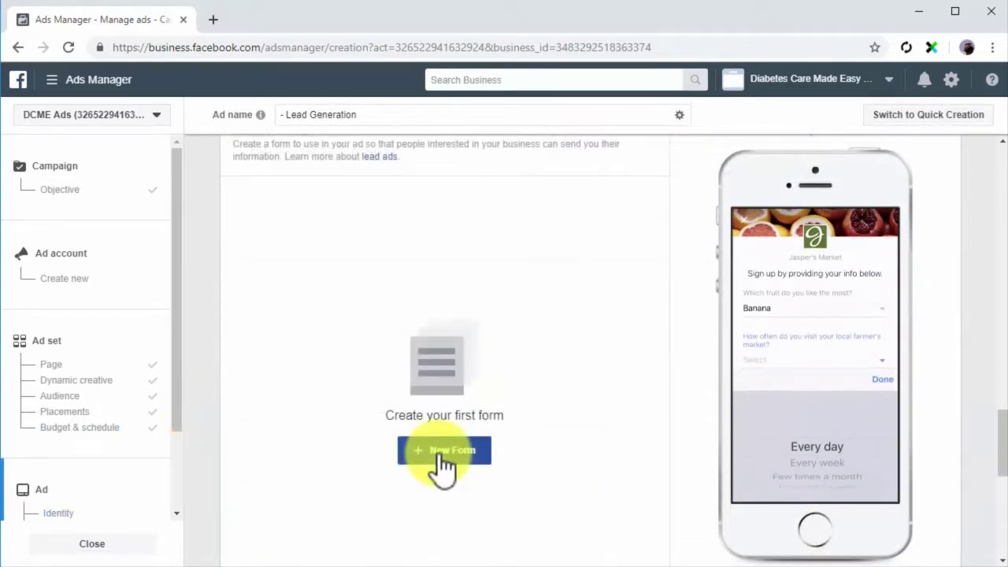
Create a new lead form for the ad.
{"action": "left_click", "coordinate": [443, 463]}
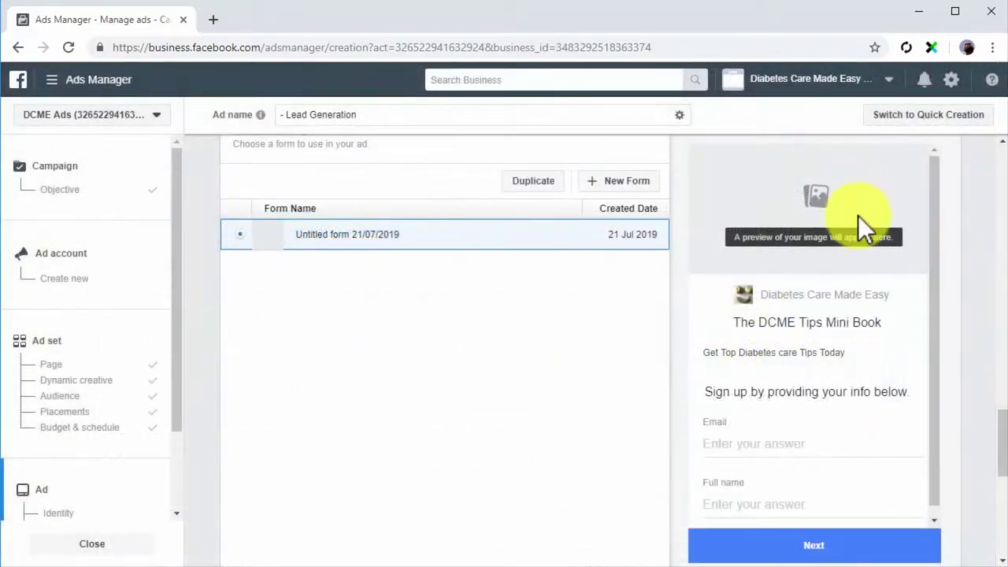
{"action": "scroll", "coordinate": [946, 434], "scroll_direction": "down", "scroll_amount": 4}
{"action": "scroll", "coordinate": [946, 429], "scroll_direction": "down", "scroll_amount": 3}
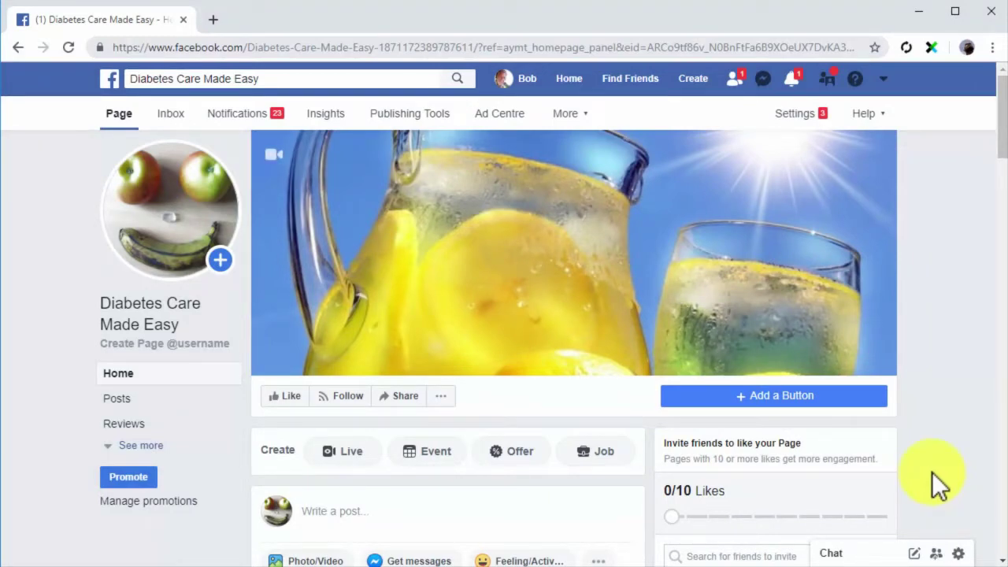
Start a new page post and add a canvas with a component to the Instant Experience.
{"action": "scroll", "coordinate": [932, 472], "scroll_direction": "down", "scroll_amount": 1}
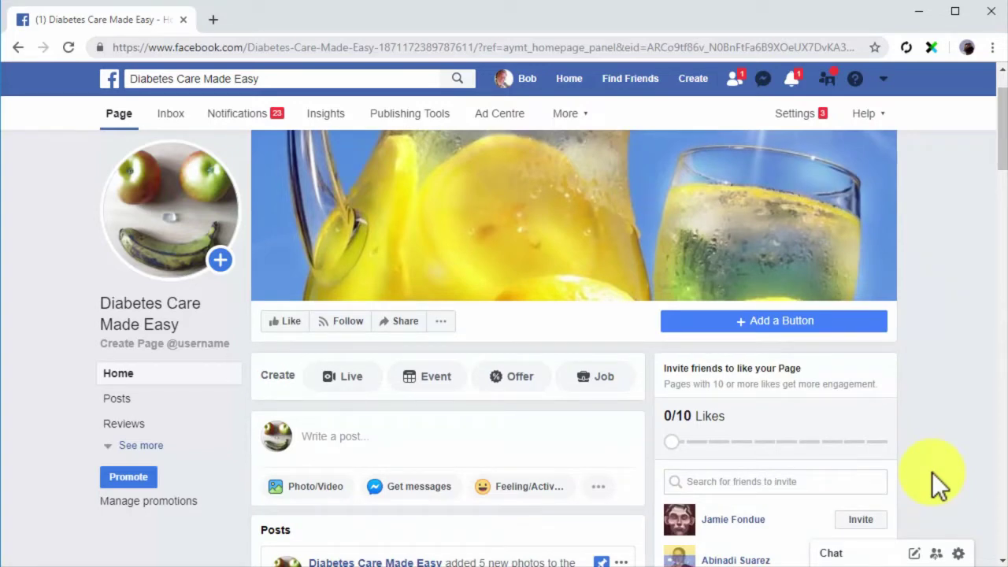
{"action": "left_click", "coordinate": [303, 487]}
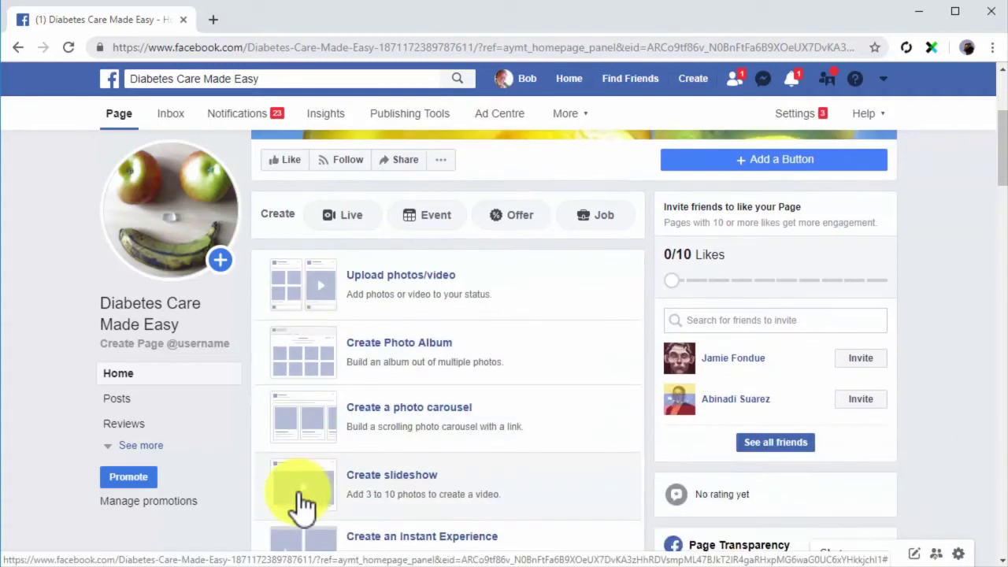
{"action": "left_click", "coordinate": [302, 504]}
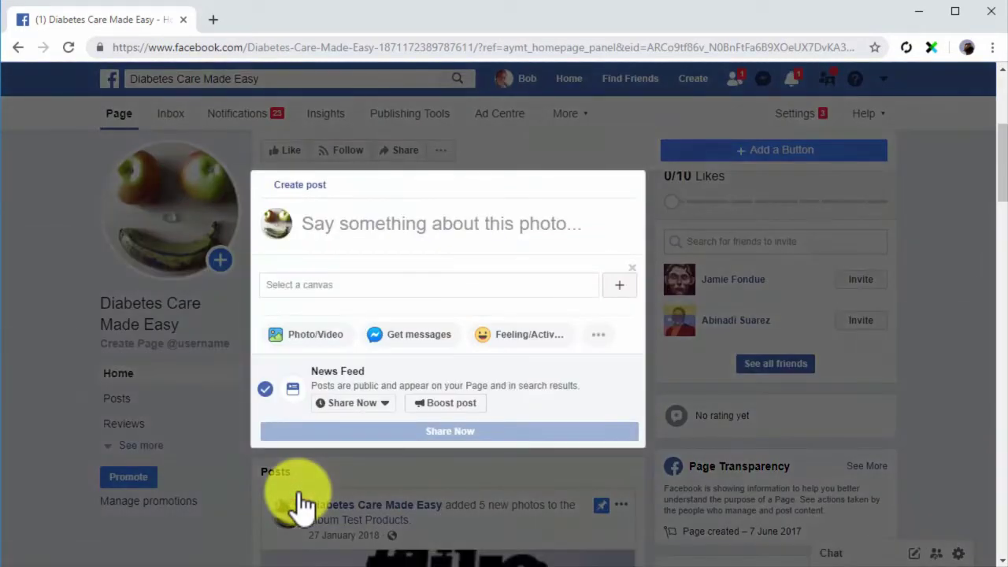
{"action": "left_click", "coordinate": [409, 232]}
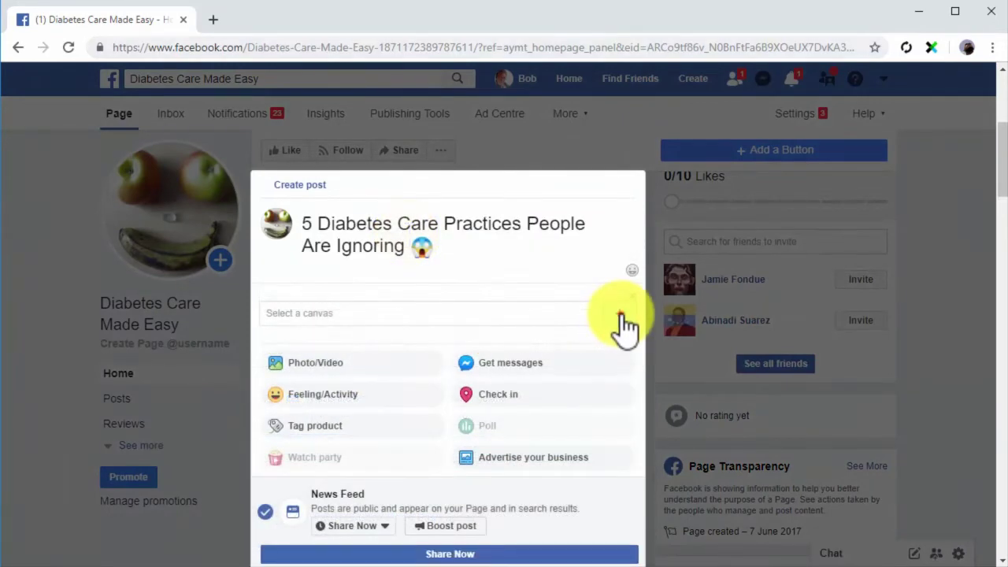
{"action": "left_click", "coordinate": [621, 313]}
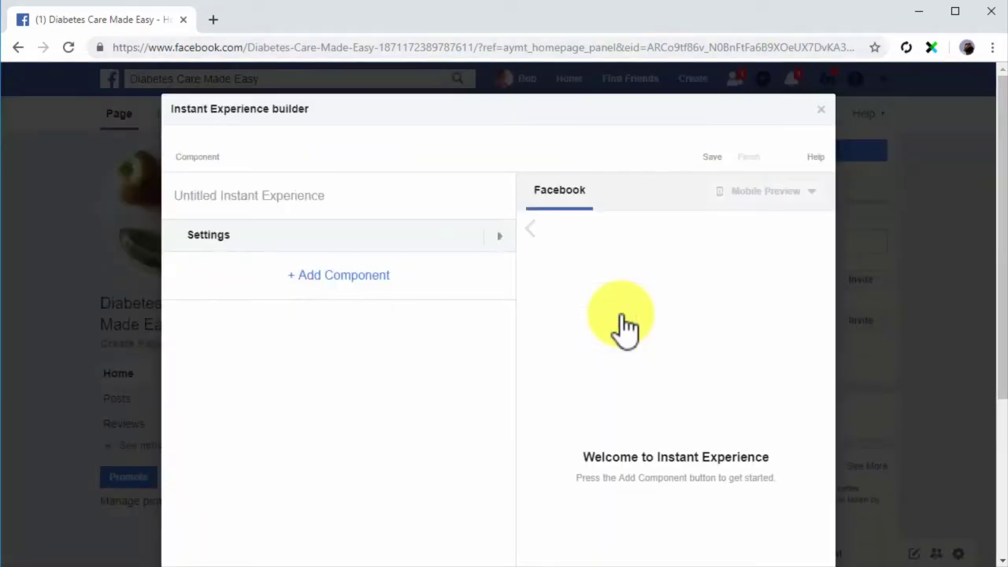
{"action": "left_click", "coordinate": [375, 277]}
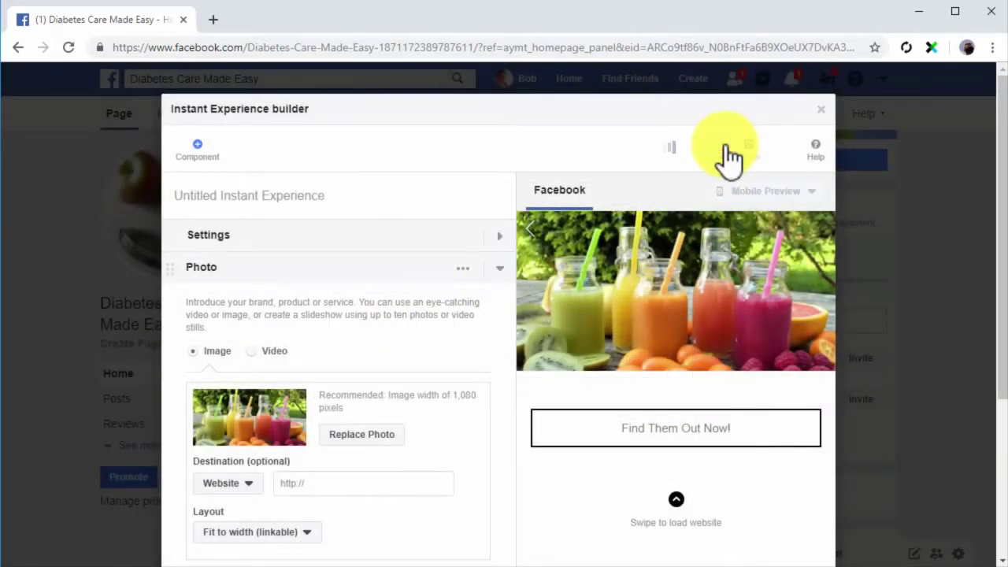
Save and finish the Instant Experience, attach it, and share the post now.
{"action": "left_click", "coordinate": [752, 153]}
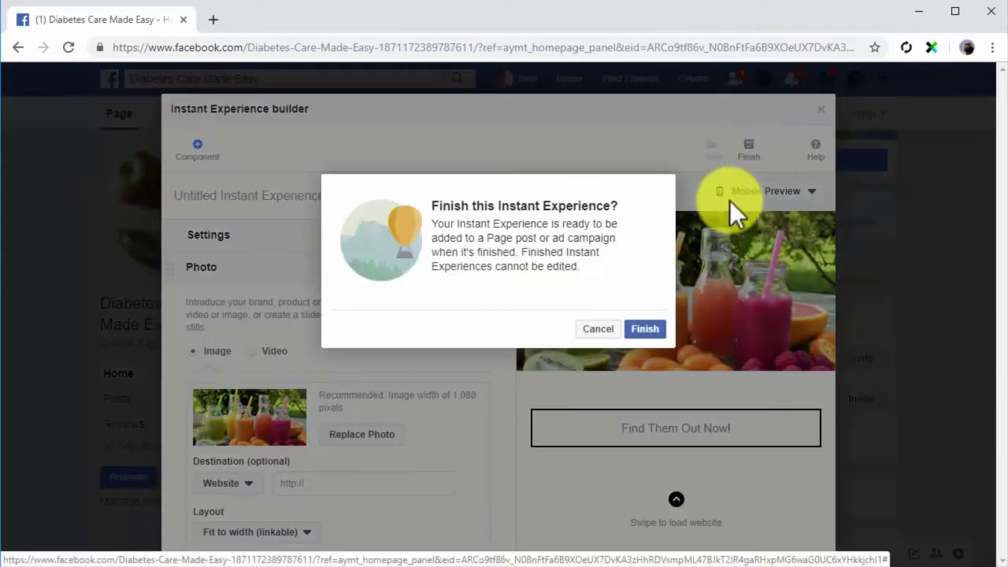
{"action": "left_click", "coordinate": [650, 331]}
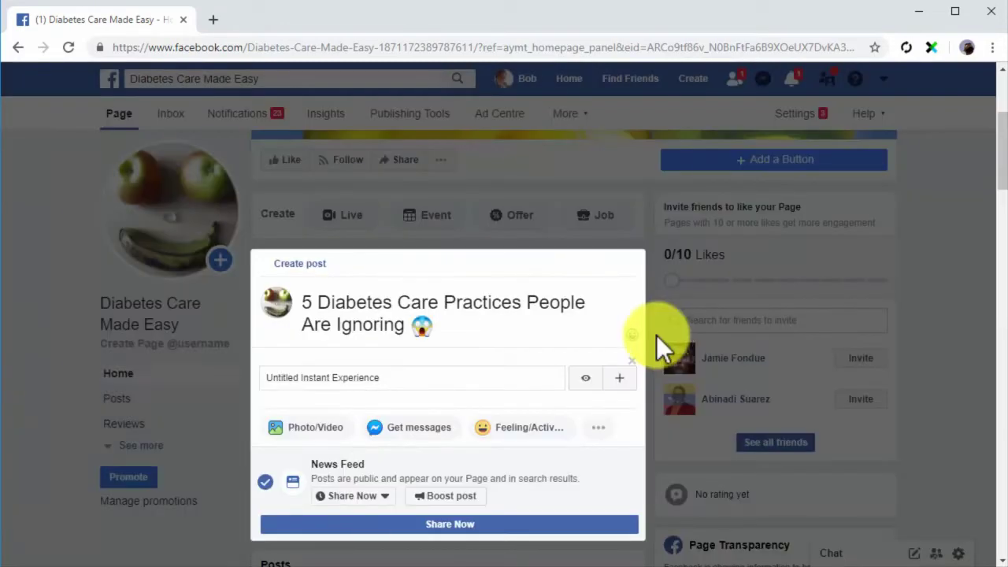
{"action": "left_click", "coordinate": [504, 378]}
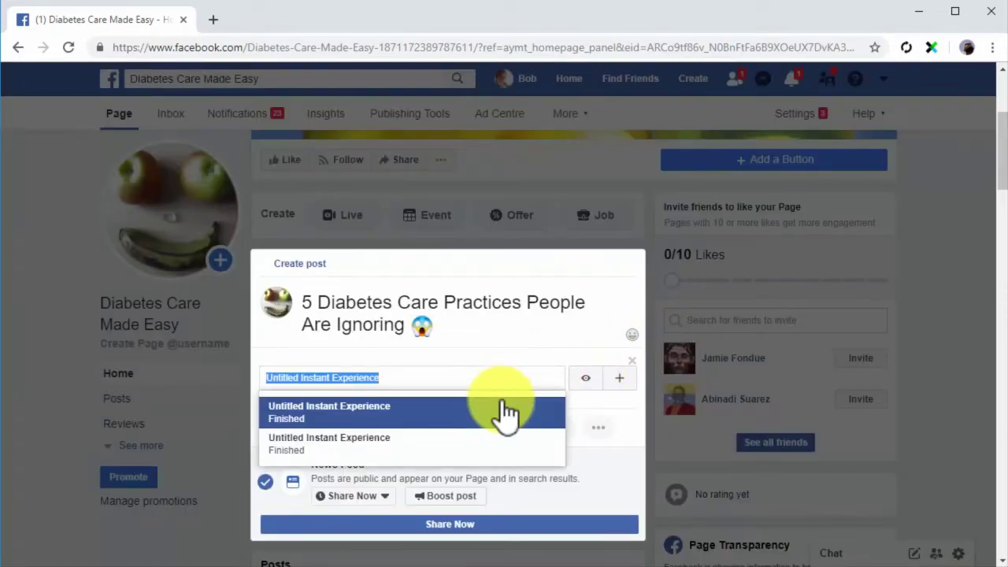
{"action": "left_click", "coordinate": [504, 416]}
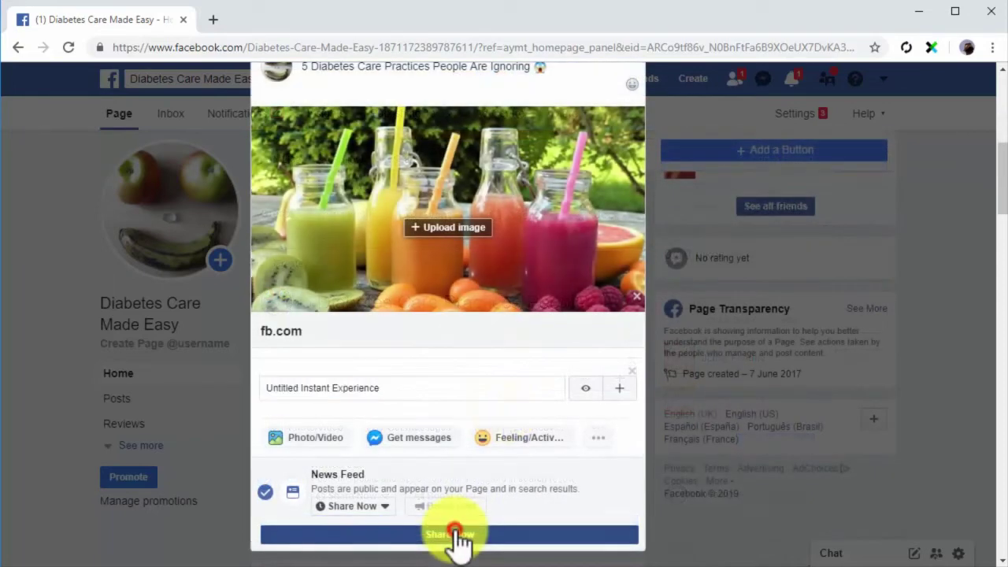
{"action": "left_click", "coordinate": [457, 535]}
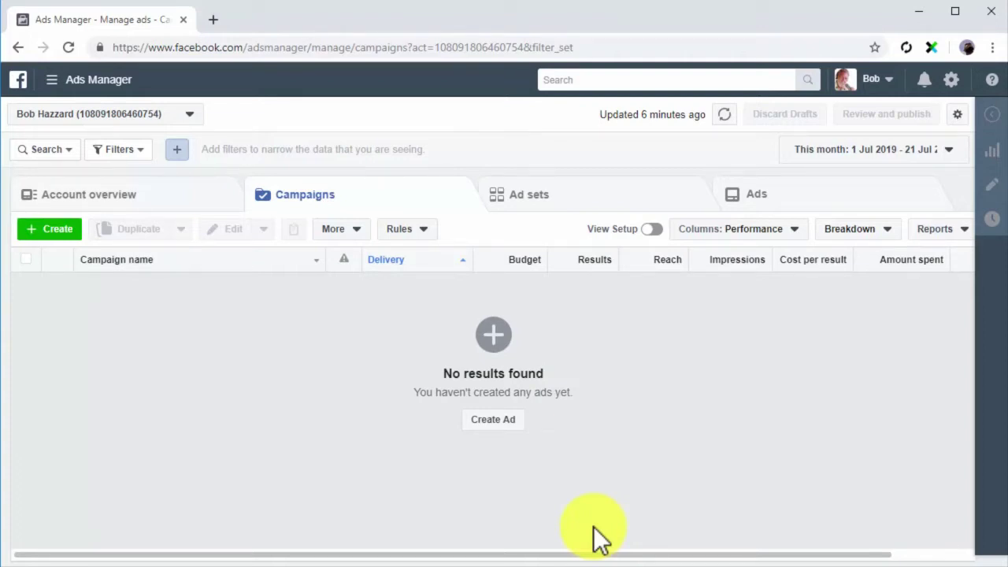
Go to Business Settings > Accounts > Instagram accounts and start adding an Instagram account.
{"action": "left_click", "coordinate": [49, 82]}
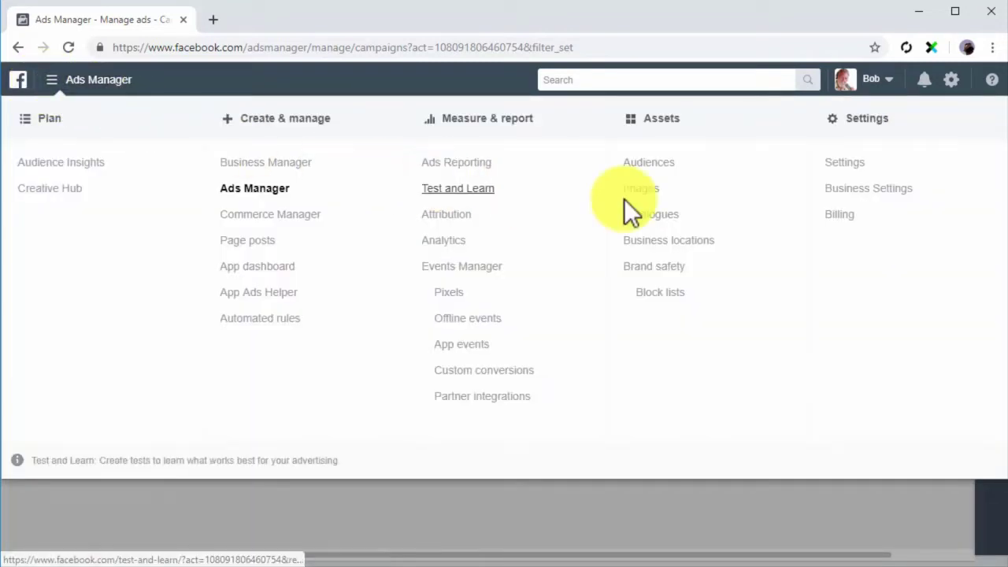
{"action": "left_click", "coordinate": [866, 189]}
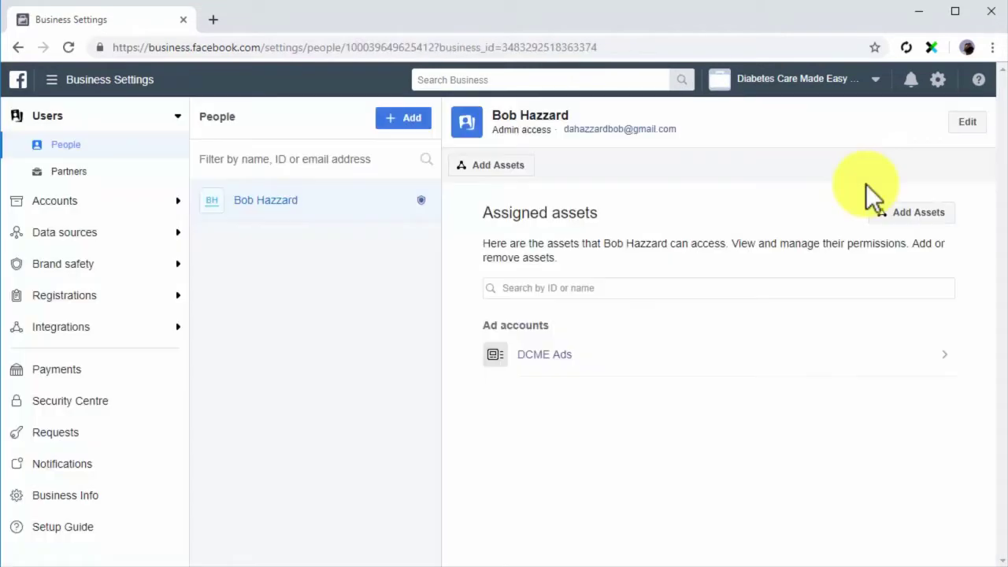
{"action": "left_click", "coordinate": [172, 197]}
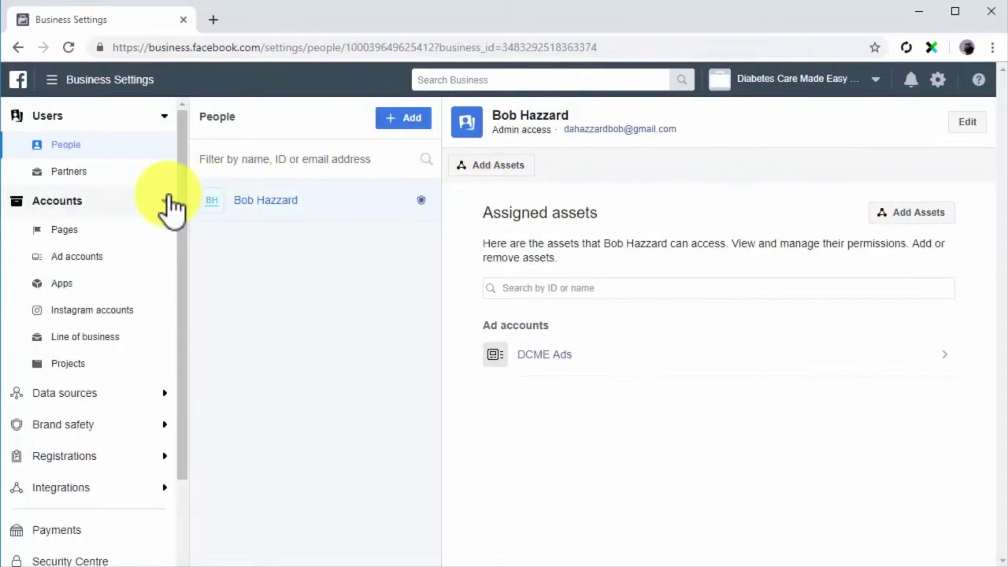
{"action": "left_click", "coordinate": [118, 315]}
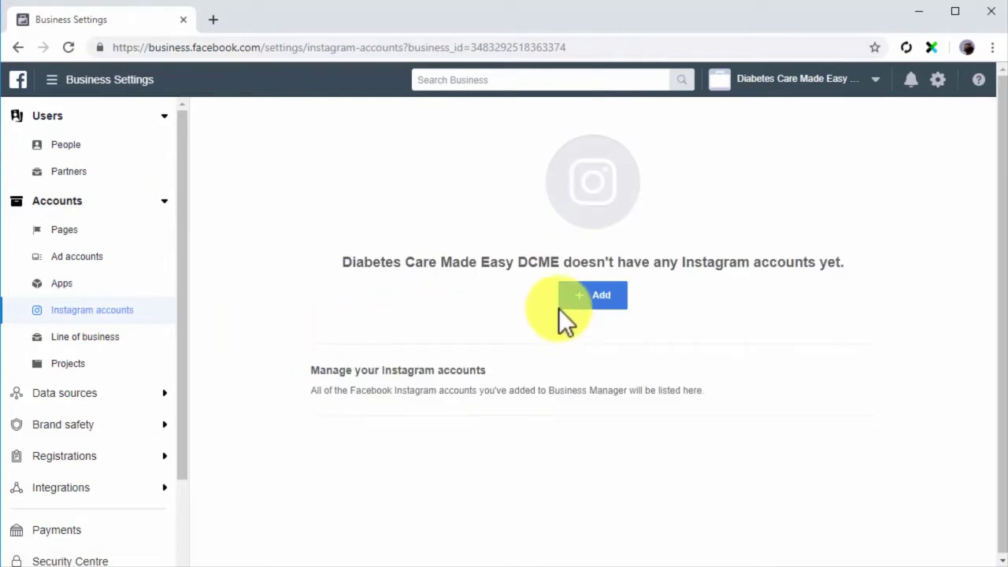
{"action": "left_click", "coordinate": [578, 300]}
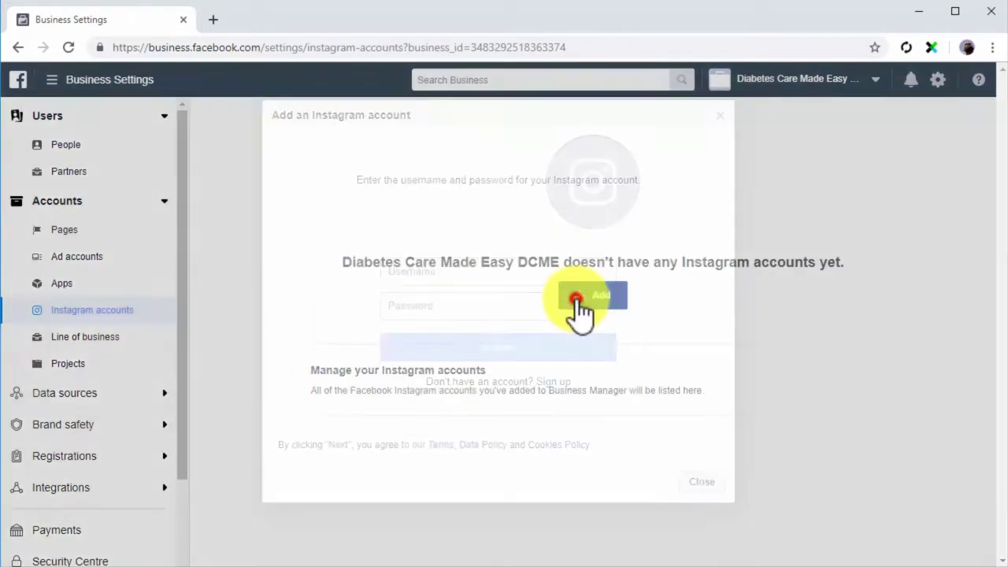
Log in with the Instagram username and password, and connect the DCME Ads ad account.
{"action": "left_click", "coordinate": [560, 281]}
{"action": "type", "text": "jamiefondue1"}
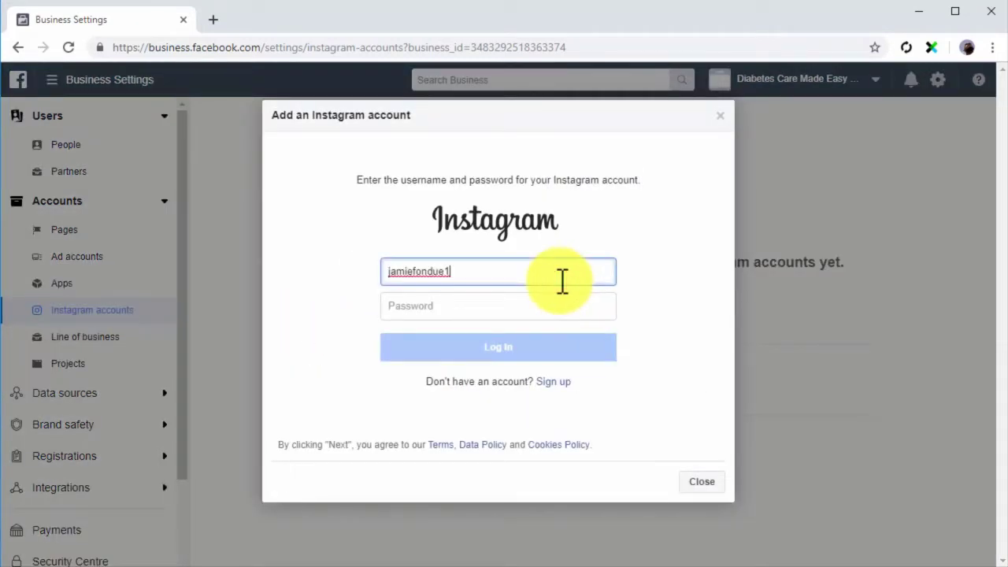
{"action": "left_click", "coordinate": [544, 308]}
{"action": "key", "text": "ctrl+v"}
{"action": "left_click", "coordinate": [531, 344]}
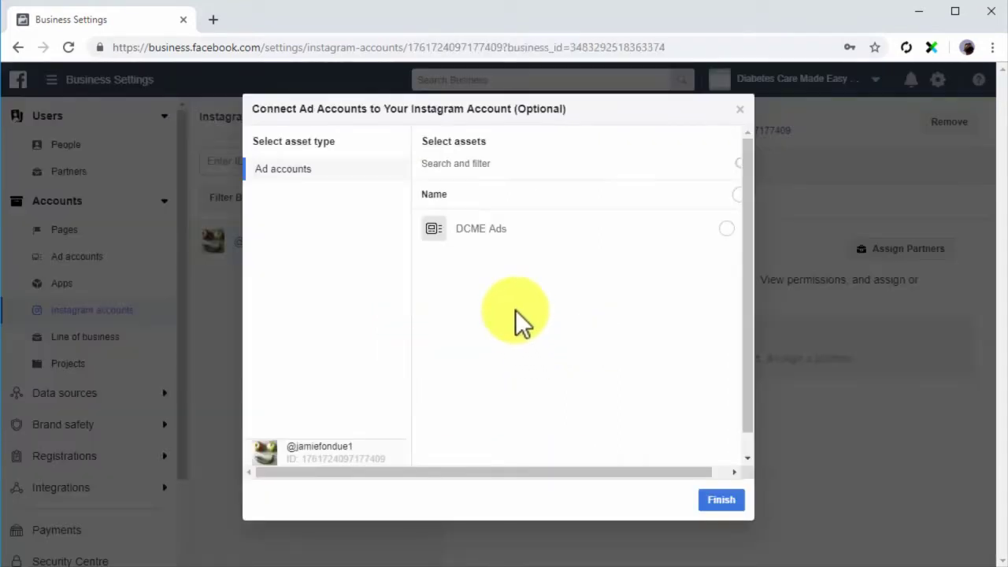
{"action": "left_click", "coordinate": [484, 233]}
{"action": "left_click", "coordinate": [718, 499]}
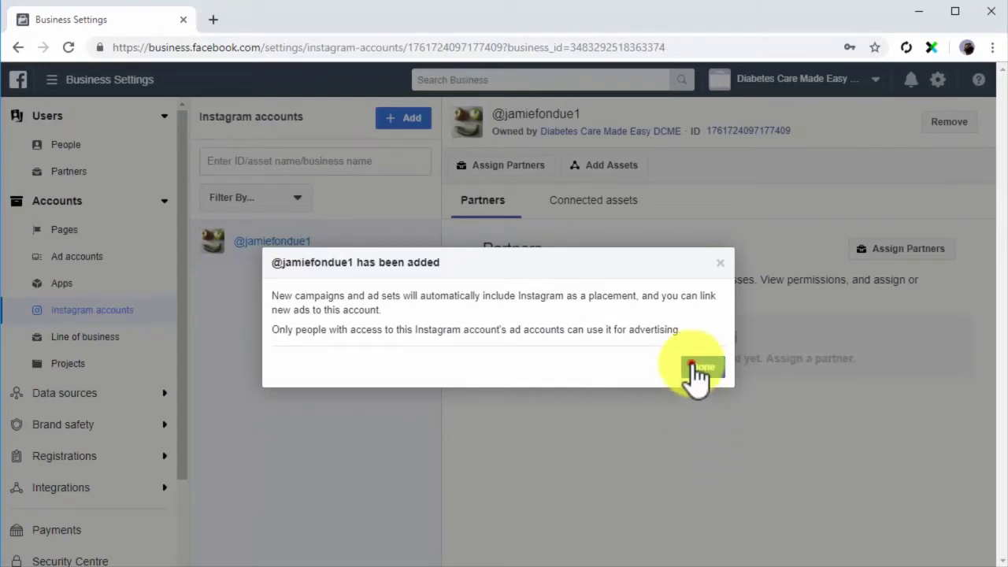
{"action": "left_click", "coordinate": [699, 370]}
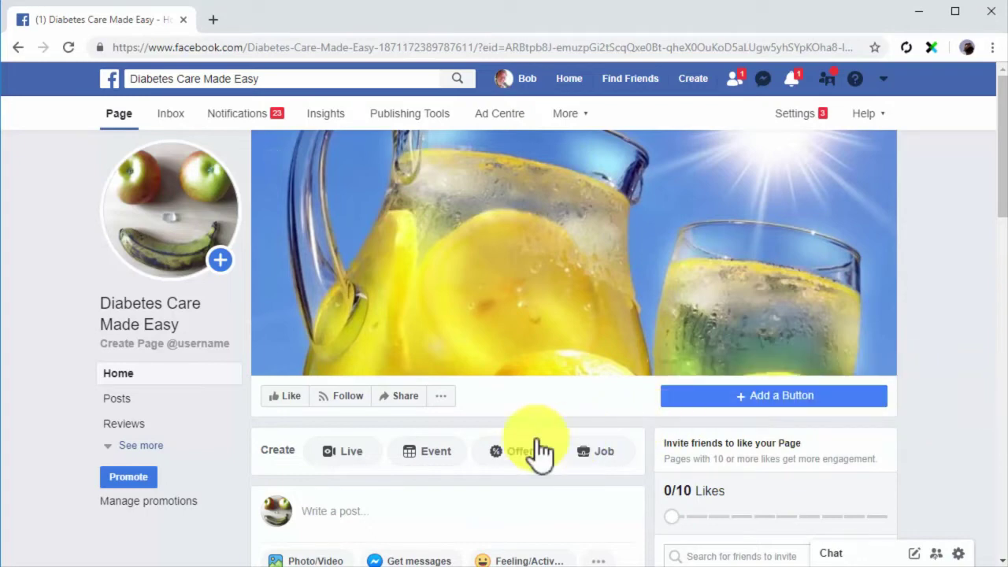
Start a new page event and replace its cover photo with a chosen image.
{"action": "left_click", "coordinate": [430, 455]}
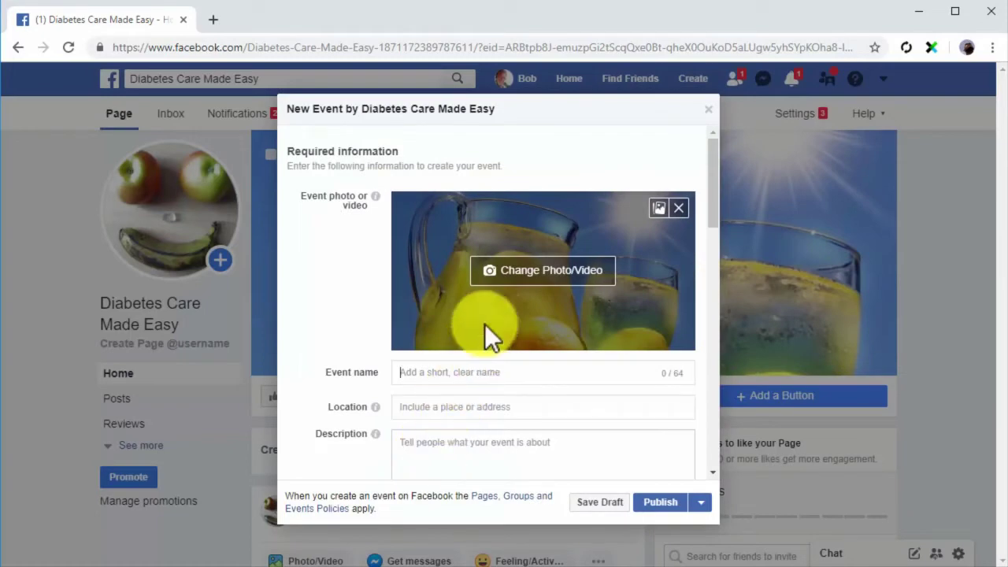
{"action": "left_click", "coordinate": [515, 271]}
{"action": "left_click", "coordinate": [414, 151]}
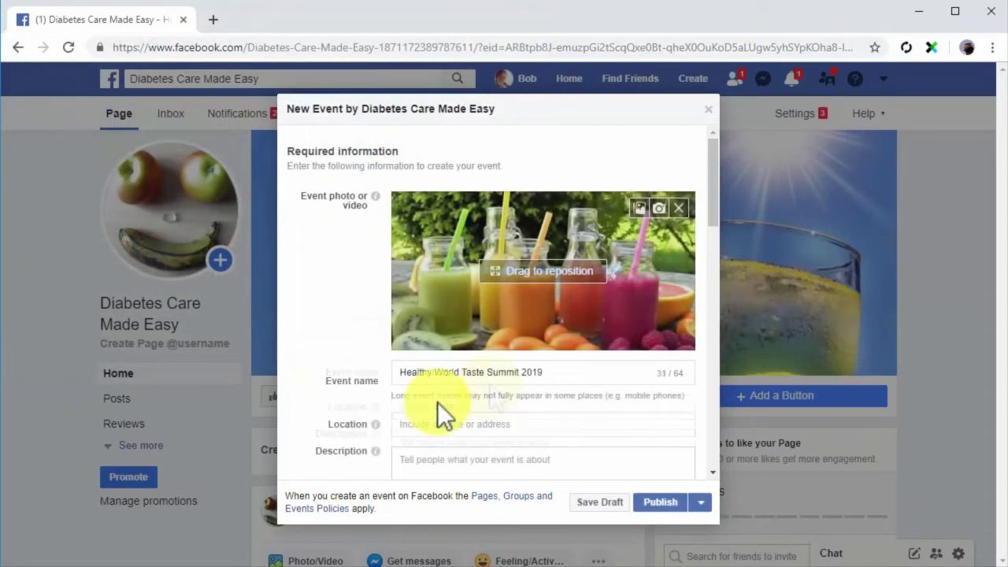
{"action": "left_click", "coordinate": [444, 426]}
Set location Doral, description 'Try tasty healthy food from around the world!', category Causes.
{"action": "type", "text": "Doral"}
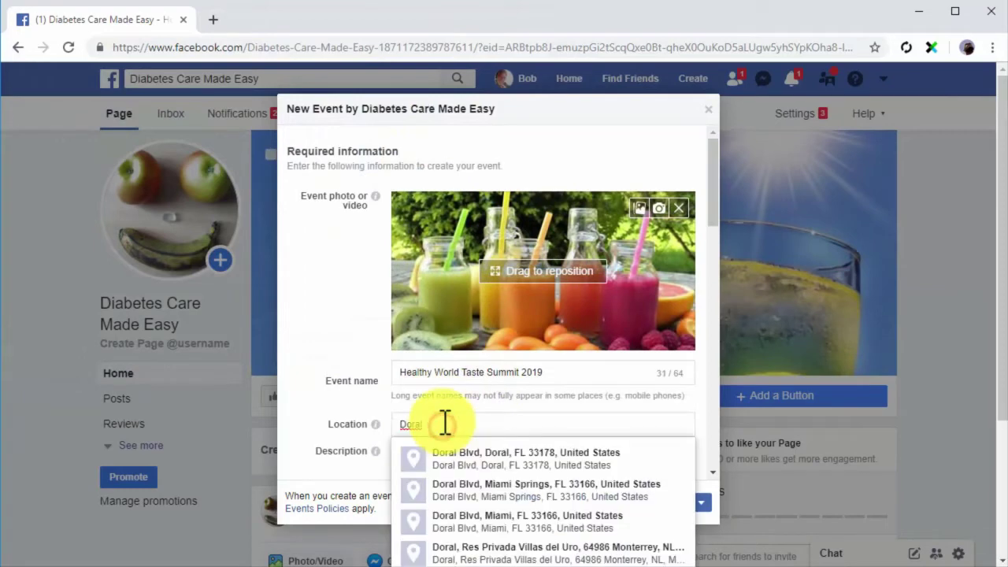
{"action": "left_click", "coordinate": [450, 459]}
{"action": "type", "text": "Try tasty healthy food from around the world!"}
{"action": "scroll", "coordinate": [453, 456], "scroll_direction": "down", "scroll_amount": 2}
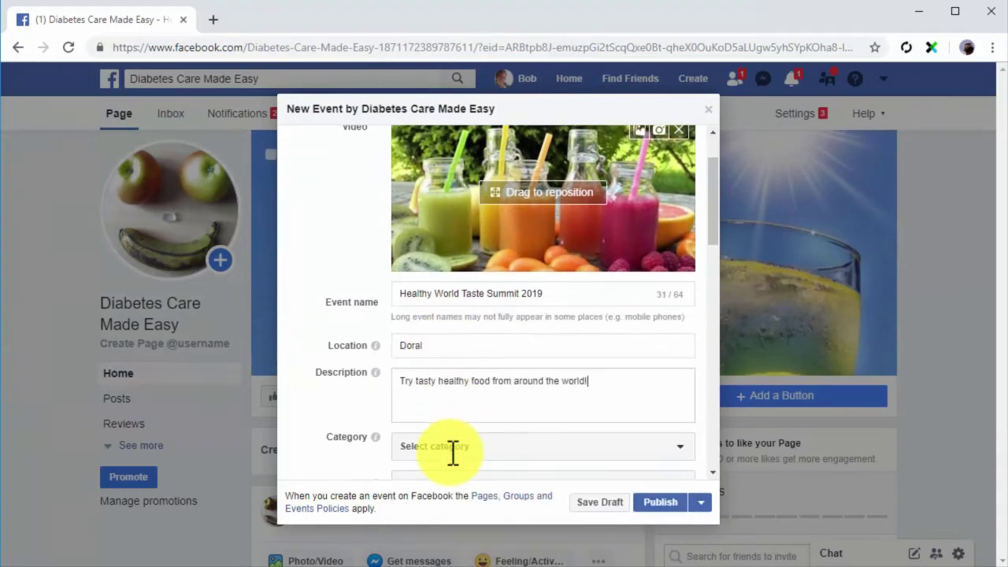
{"action": "left_click", "coordinate": [513, 366]}
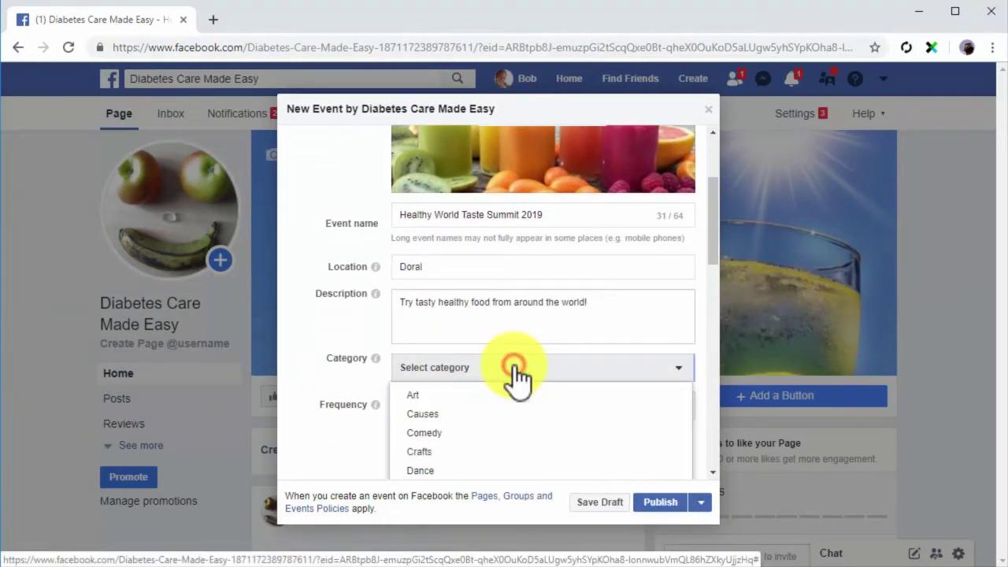
{"action": "left_click", "coordinate": [495, 415]}
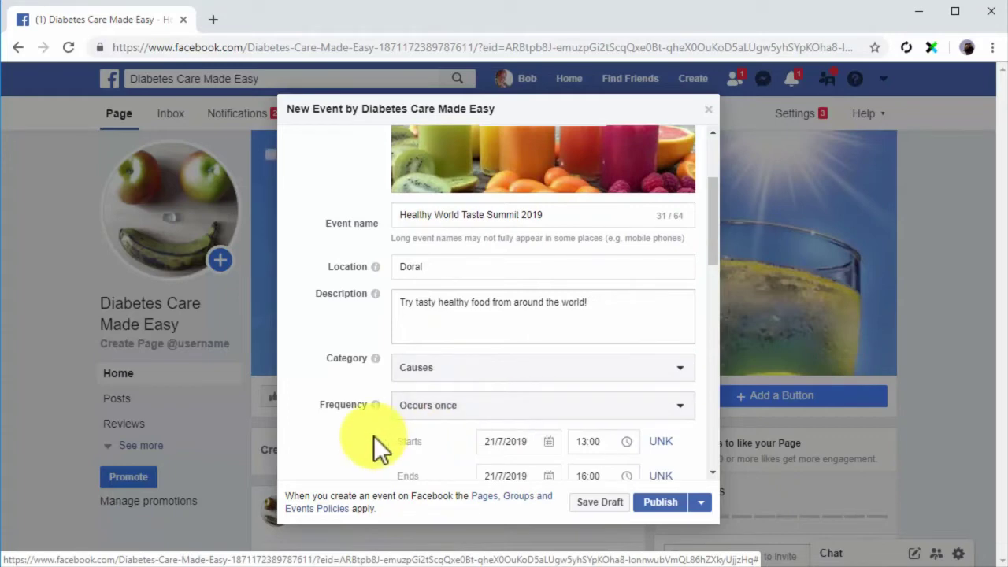
Add keyword 'diabetes care', mark Child-friendly and Volunteer opportunity, and publish the event.
{"action": "scroll", "coordinate": [374, 435], "scroll_direction": "down", "scroll_amount": 1}
{"action": "scroll", "coordinate": [373, 436], "scroll_direction": "down", "scroll_amount": 2}
{"action": "scroll", "coordinate": [373, 435], "scroll_direction": "down", "scroll_amount": 2}
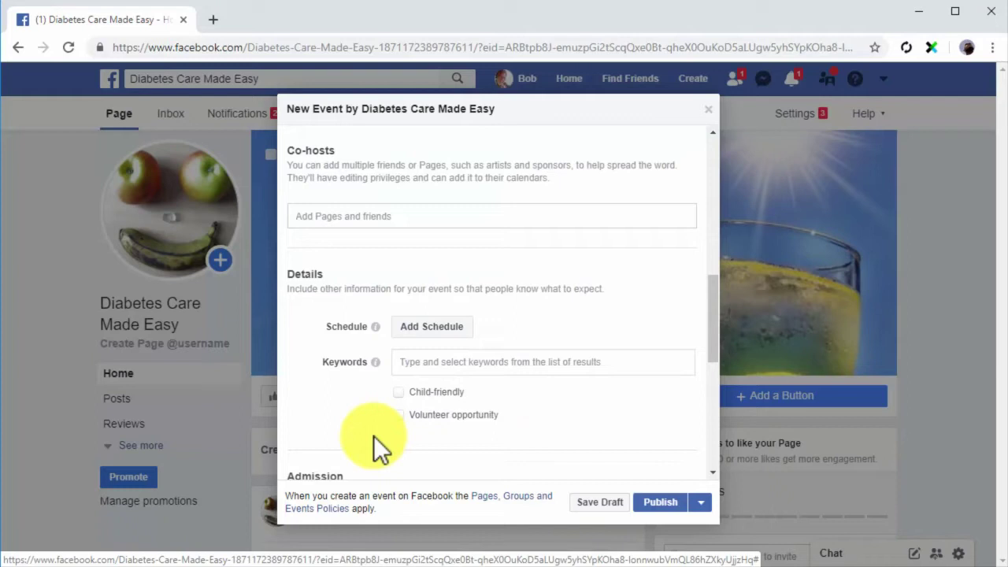
{"action": "left_click", "coordinate": [434, 364]}
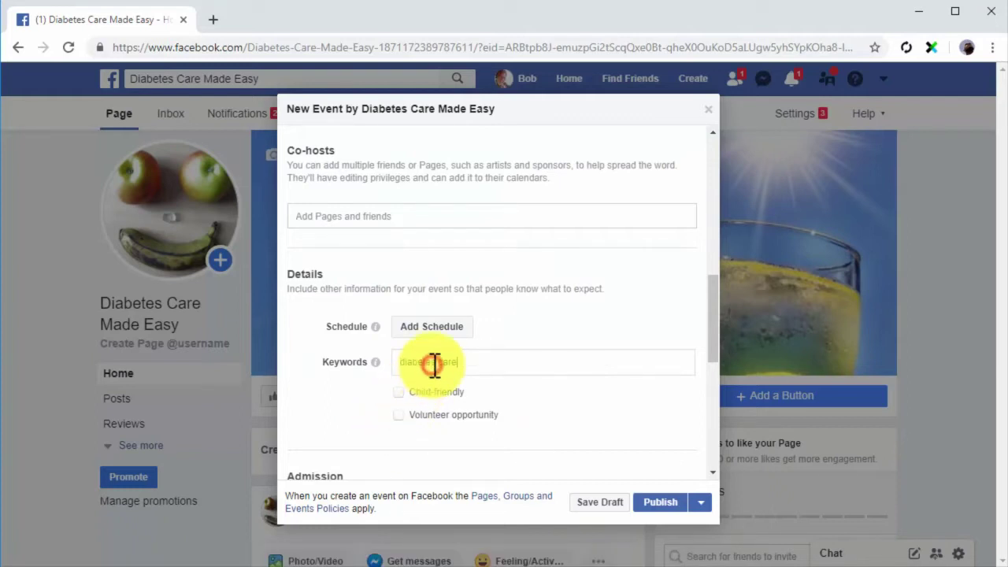
{"action": "type", "text": "diabetes care"}
{"action": "left_click", "coordinate": [401, 393]}
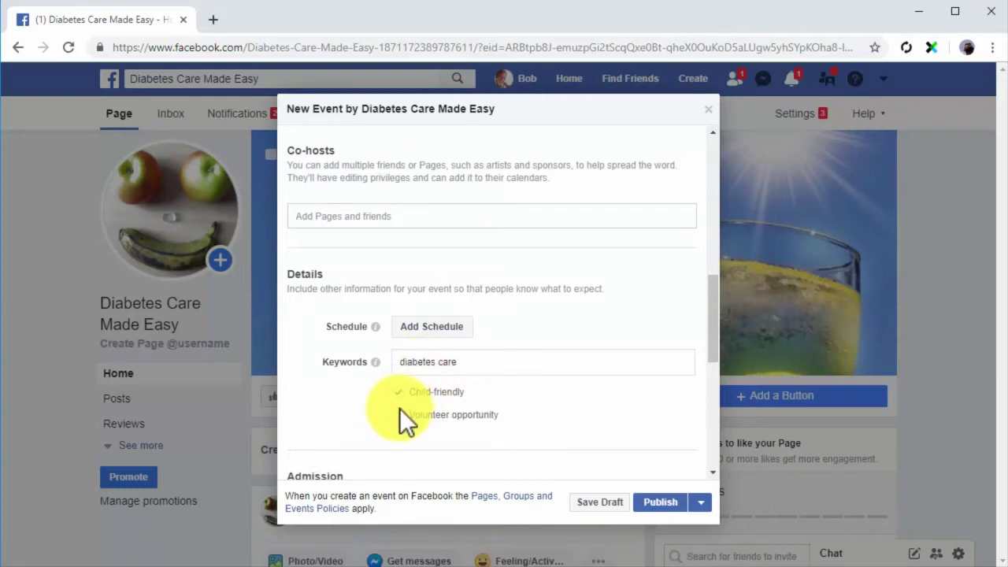
{"action": "left_click", "coordinate": [398, 413]}
{"action": "scroll", "coordinate": [398, 411], "scroll_direction": "down", "scroll_amount": 1}
{"action": "scroll", "coordinate": [398, 410], "scroll_direction": "down", "scroll_amount": 2}
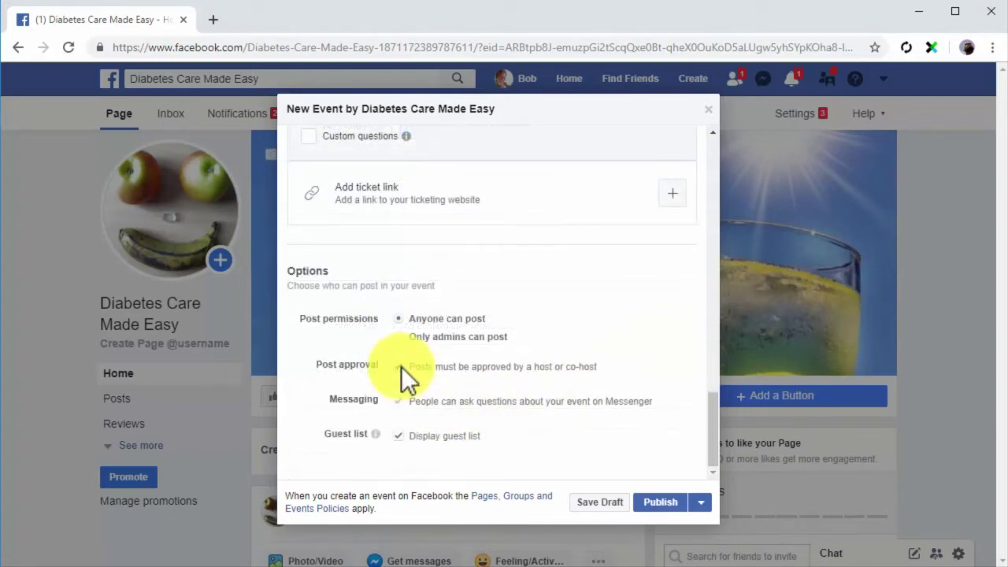
{"action": "left_click", "coordinate": [647, 502]}
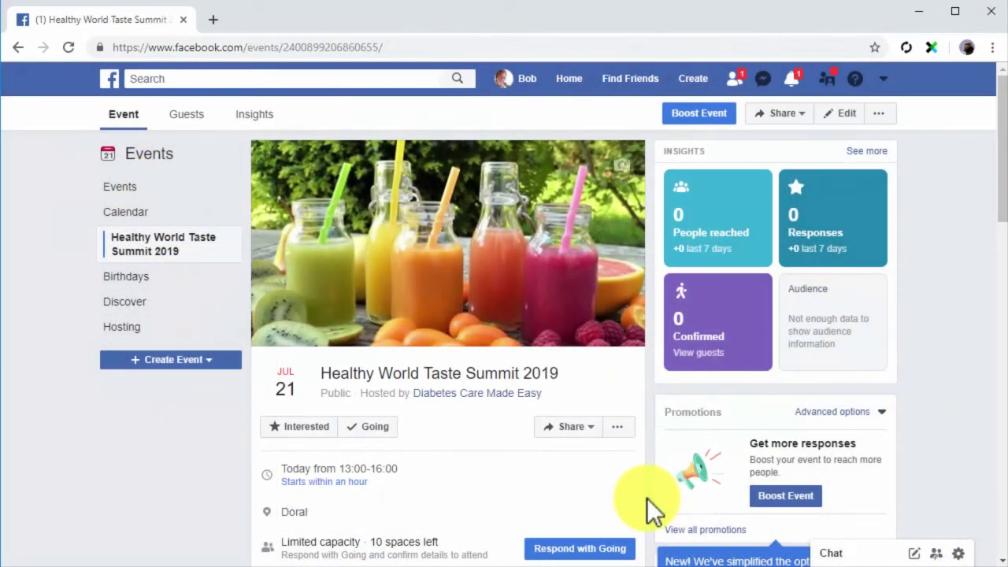
Boost the Healthy World Taste Summit 2019 event from its Promotions box.
{"action": "left_click", "coordinate": [773, 497]}
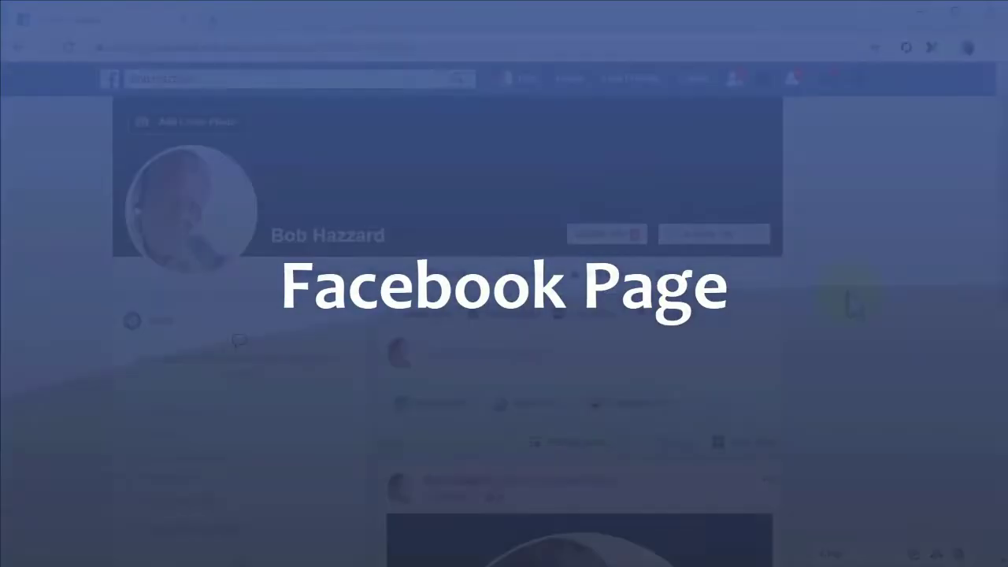
{"action": "left_click", "coordinate": [881, 80]}
{"action": "left_click", "coordinate": [821, 141]}
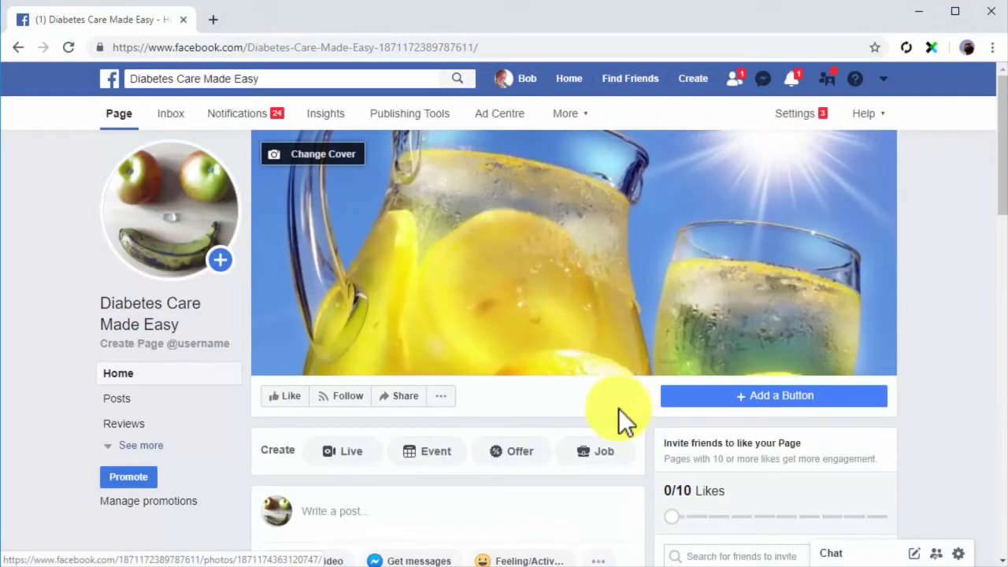
{"action": "scroll", "coordinate": [650, 508], "scroll_direction": "down", "scroll_amount": 5}
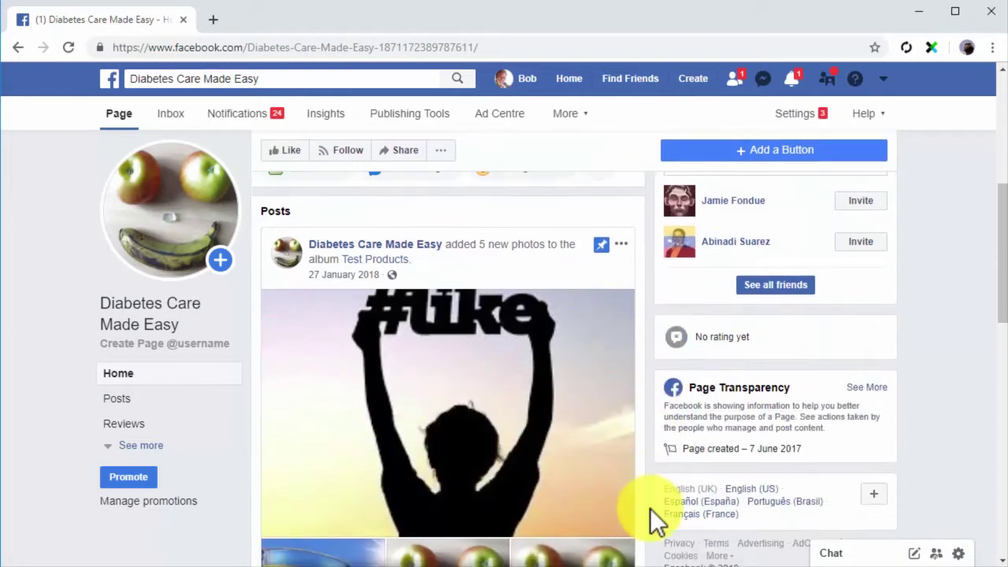
{"action": "scroll", "coordinate": [649, 508], "scroll_direction": "down", "scroll_amount": 8}
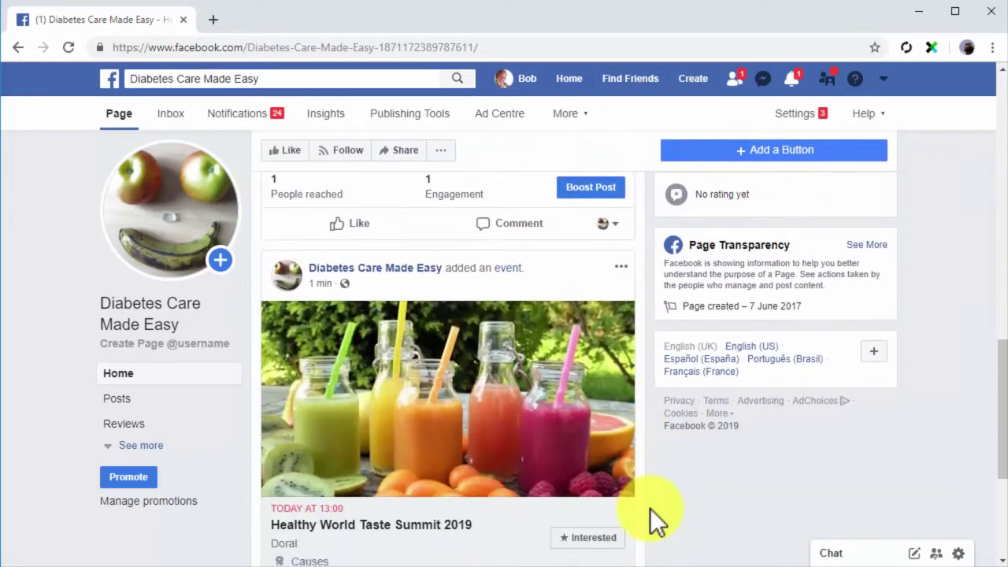
{"action": "scroll", "coordinate": [650, 508], "scroll_direction": "down", "scroll_amount": 3}
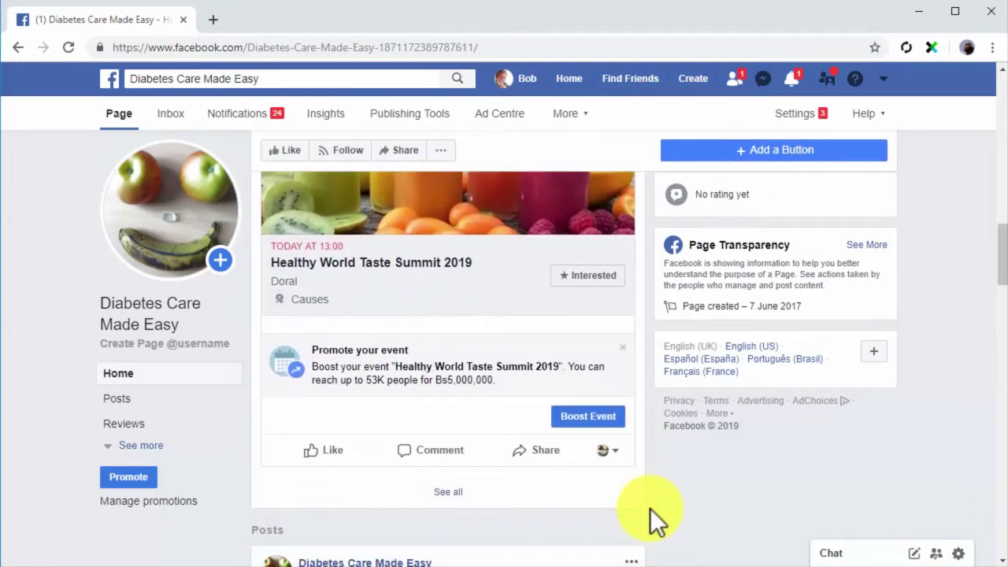
{"action": "scroll", "coordinate": [650, 508], "scroll_direction": "down", "scroll_amount": 5}
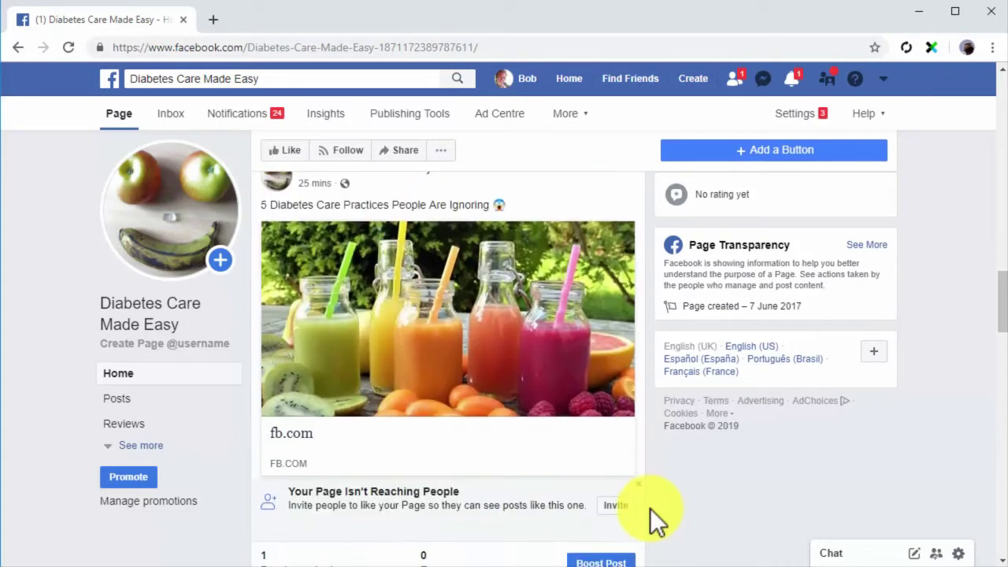
{"action": "scroll", "coordinate": [650, 508], "scroll_direction": "down", "scroll_amount": 8}
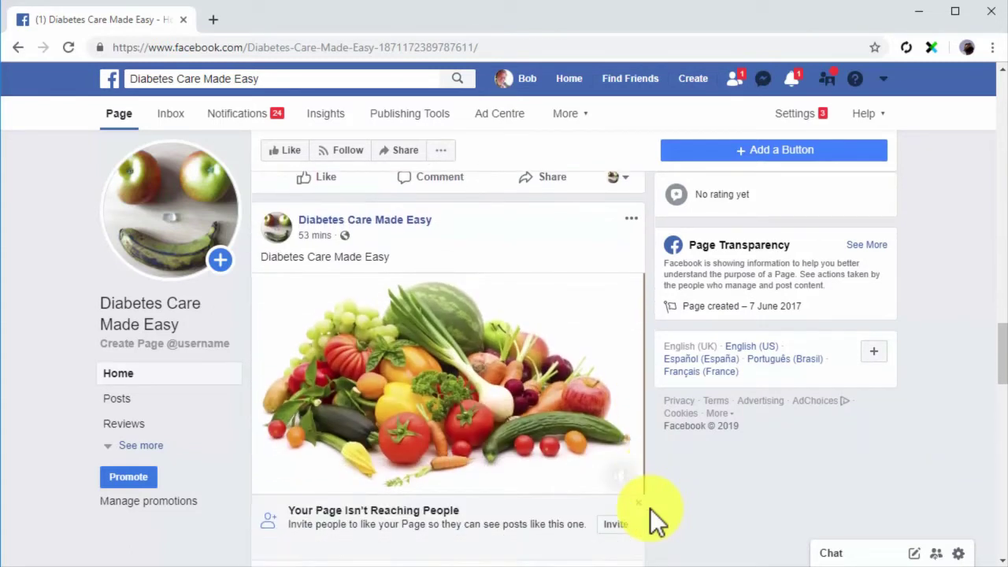
{"action": "scroll", "coordinate": [649, 508], "scroll_direction": "down", "scroll_amount": 1}
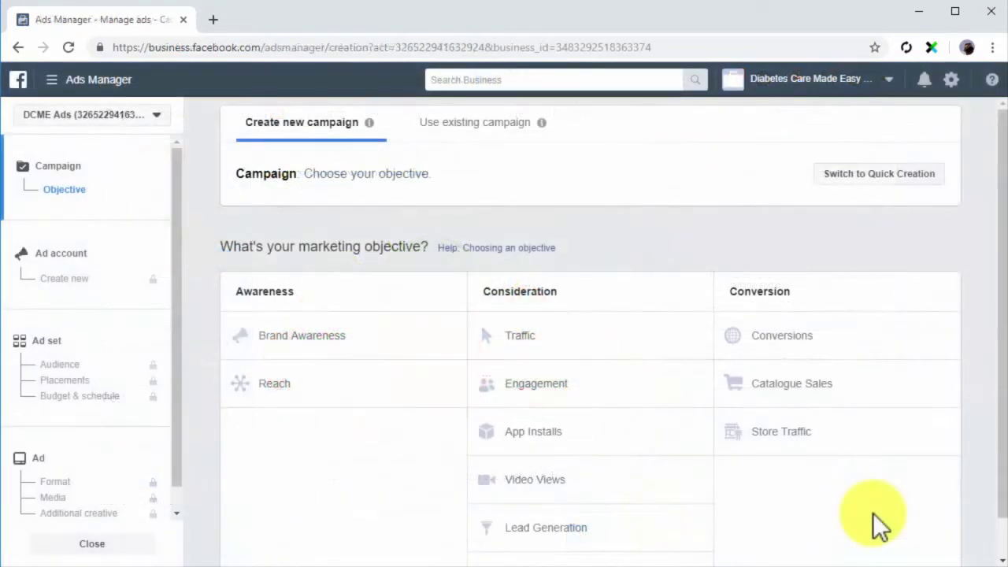
Choose the Engagement objective aimed at Page Likes.
{"action": "left_click", "coordinate": [665, 387]}
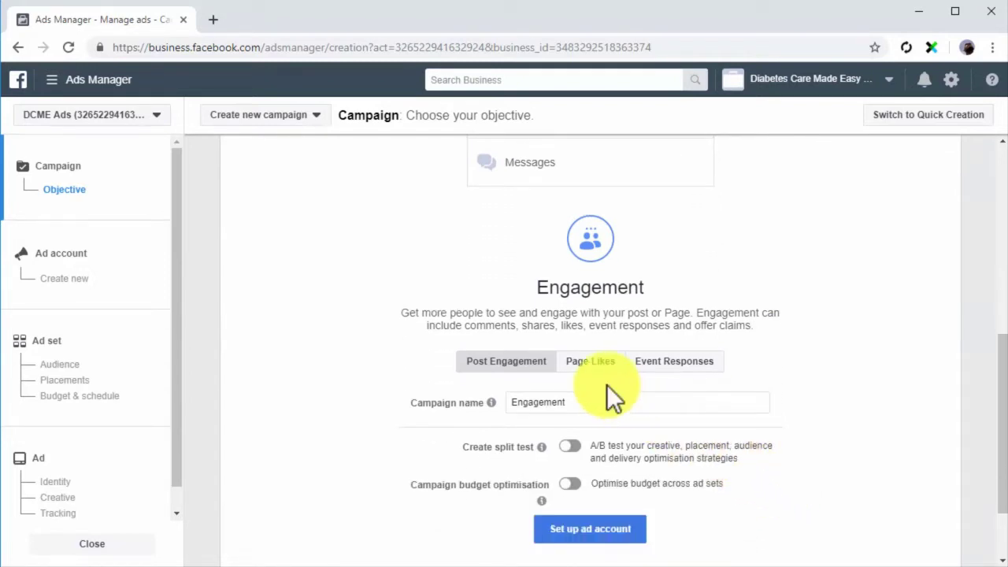
{"action": "left_click", "coordinate": [599, 364]}
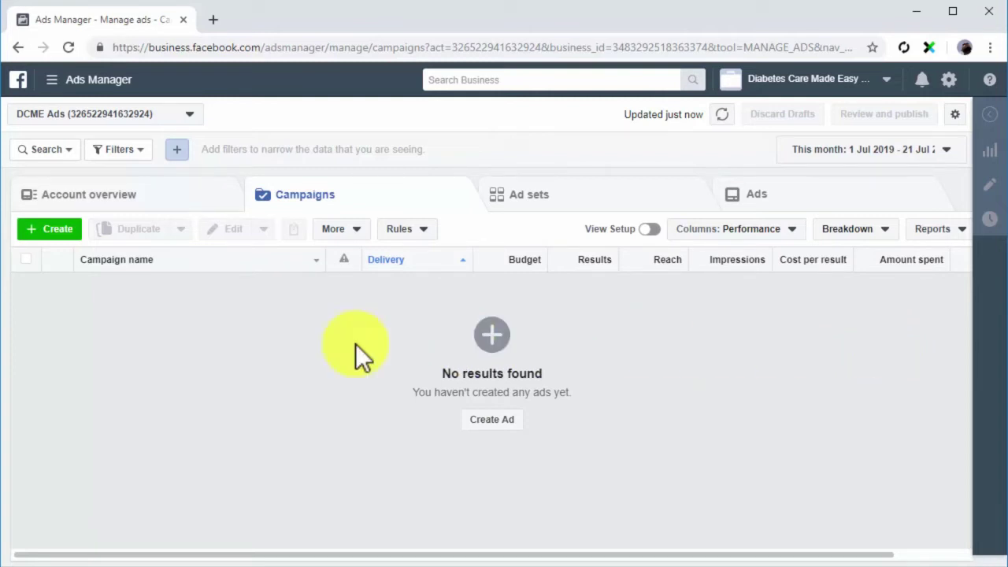
Open Assets > Audiences and start creating a Custom Audience.
{"action": "left_click", "coordinate": [93, 82]}
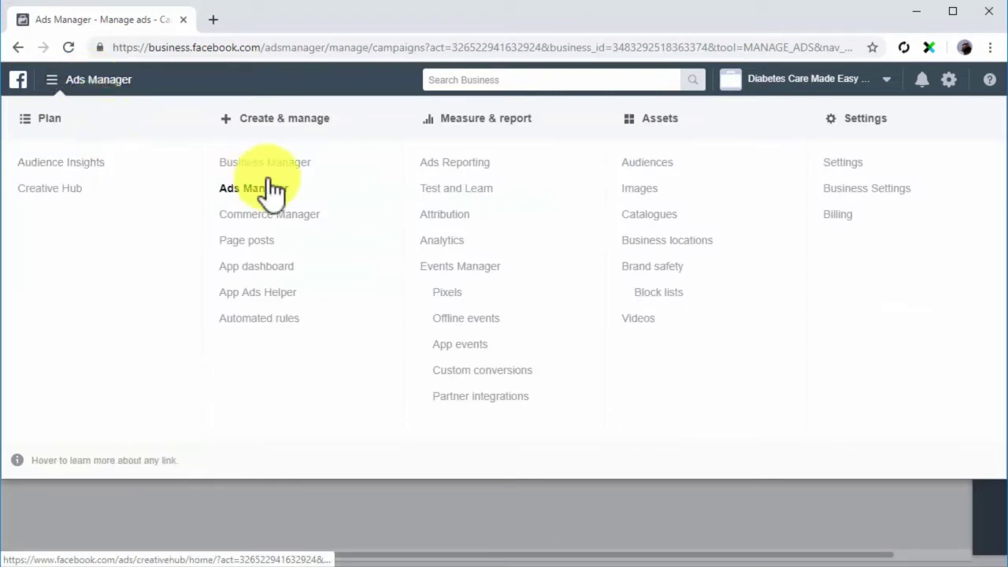
{"action": "left_click", "coordinate": [638, 164]}
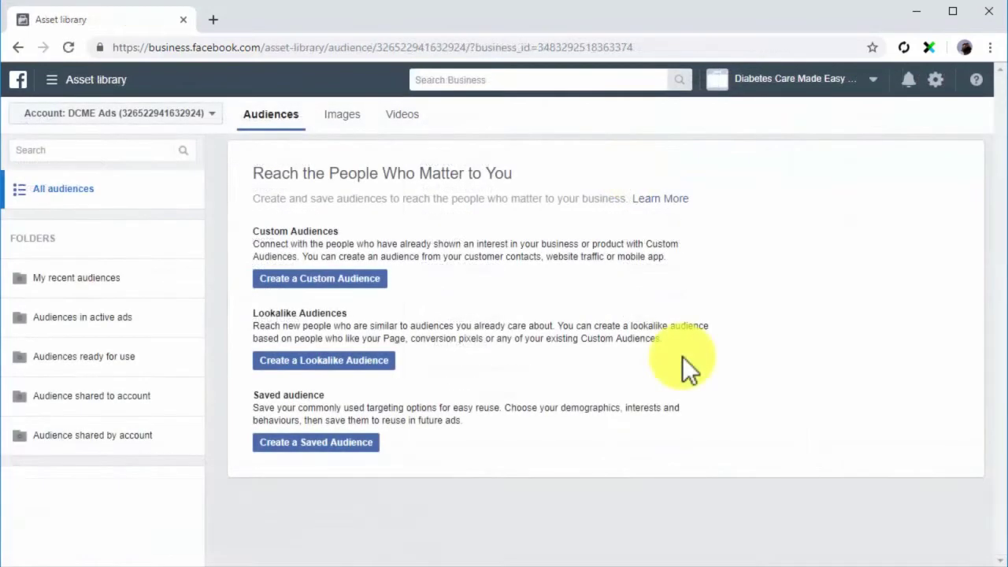
{"action": "left_click", "coordinate": [365, 277]}
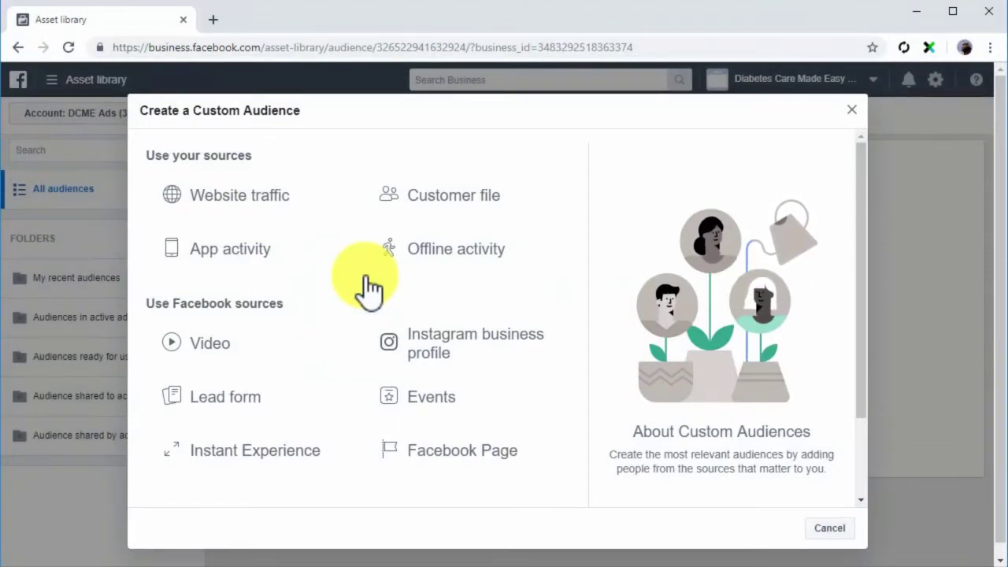
Pick Website traffic as the custom audience source.
{"action": "left_click", "coordinate": [299, 207]}
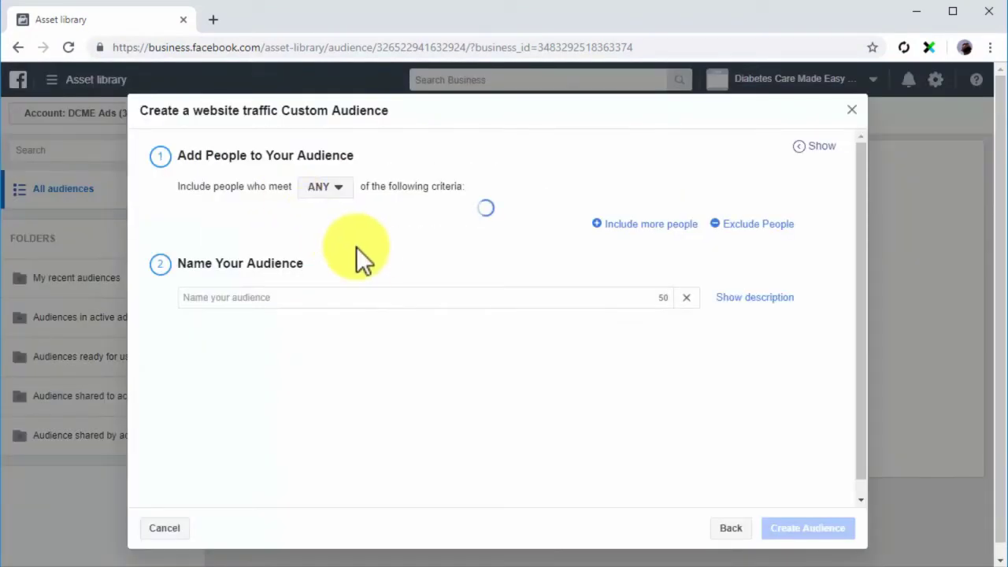
{"action": "left_click", "coordinate": [346, 190]}
{"action": "mouse_move", "coordinate": [354, 213]}
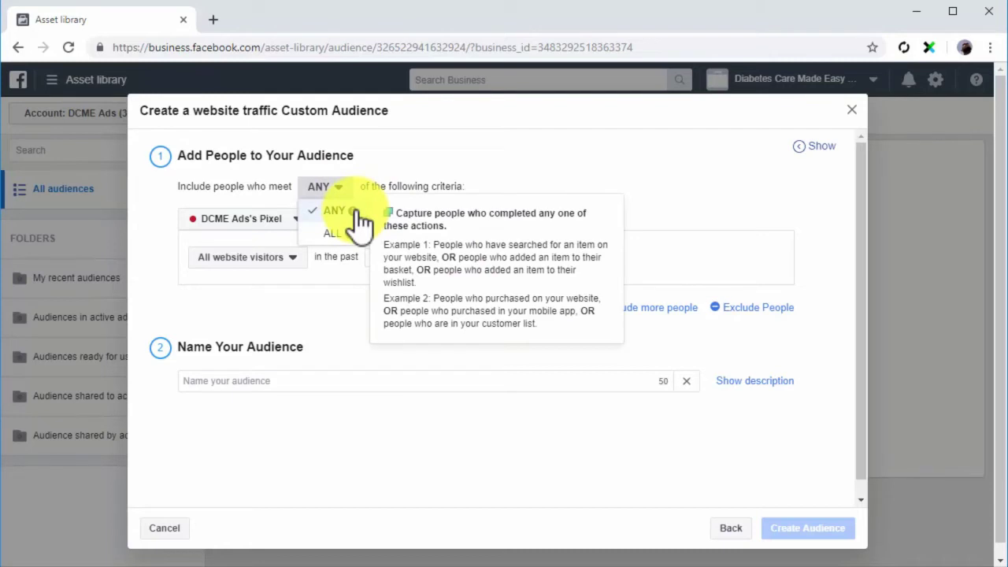
{"action": "mouse_move", "coordinate": [349, 235]}
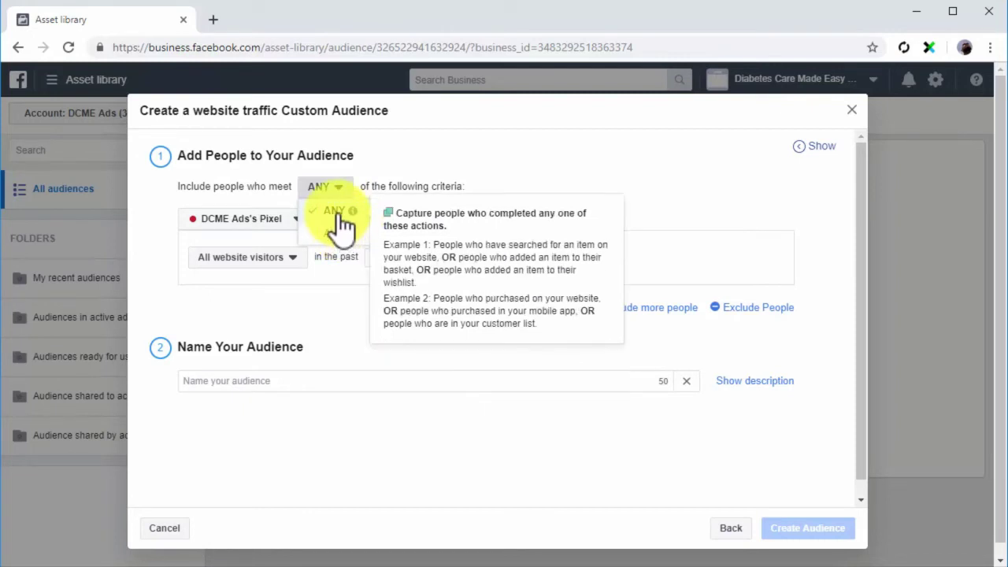
{"action": "left_click", "coordinate": [335, 211]}
{"action": "left_click", "coordinate": [299, 219]}
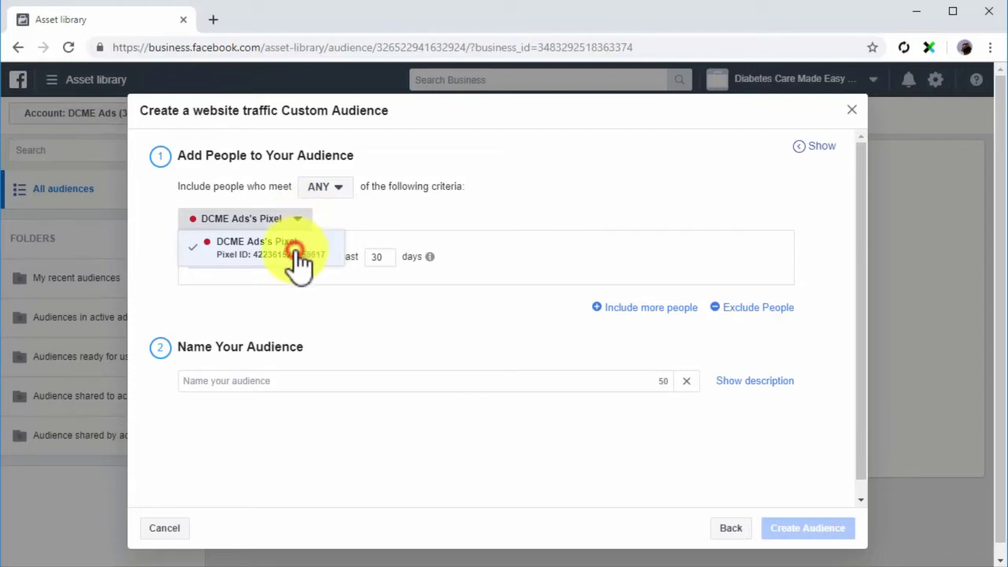
{"action": "left_click", "coordinate": [300, 258]}
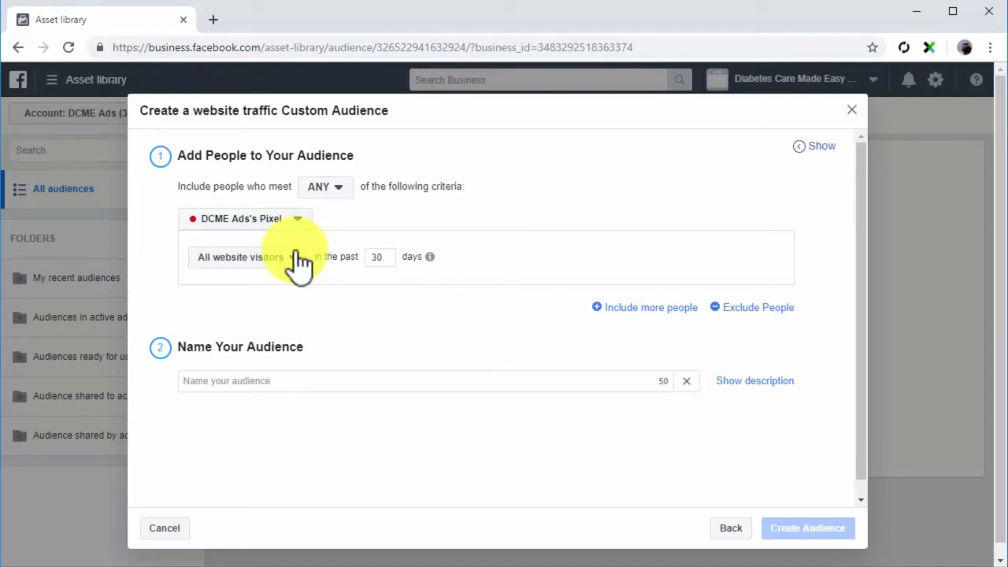
Try the visitor type options, then keep the first rule as All website visitors.
{"action": "left_click", "coordinate": [298, 255]}
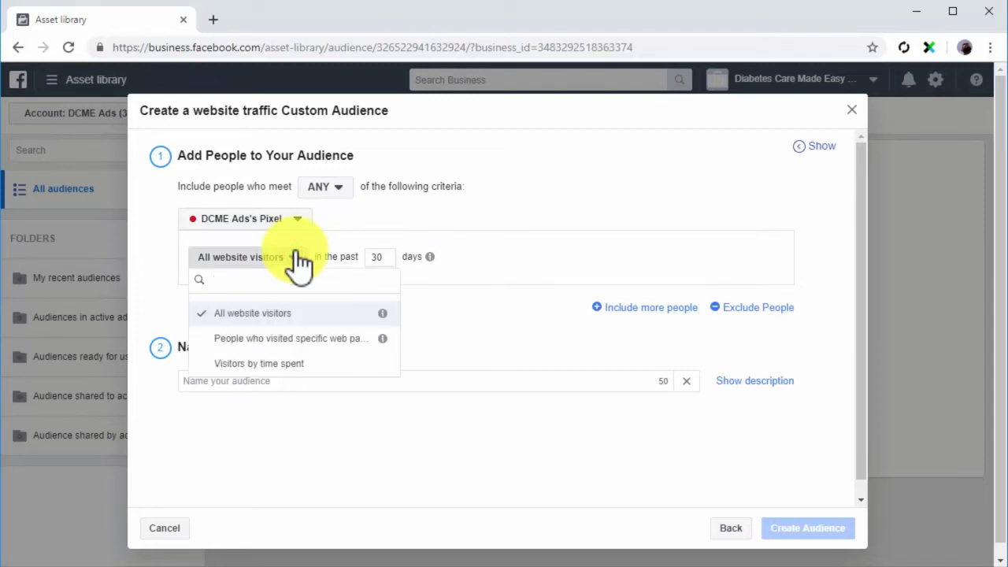
{"action": "left_click", "coordinate": [345, 339]}
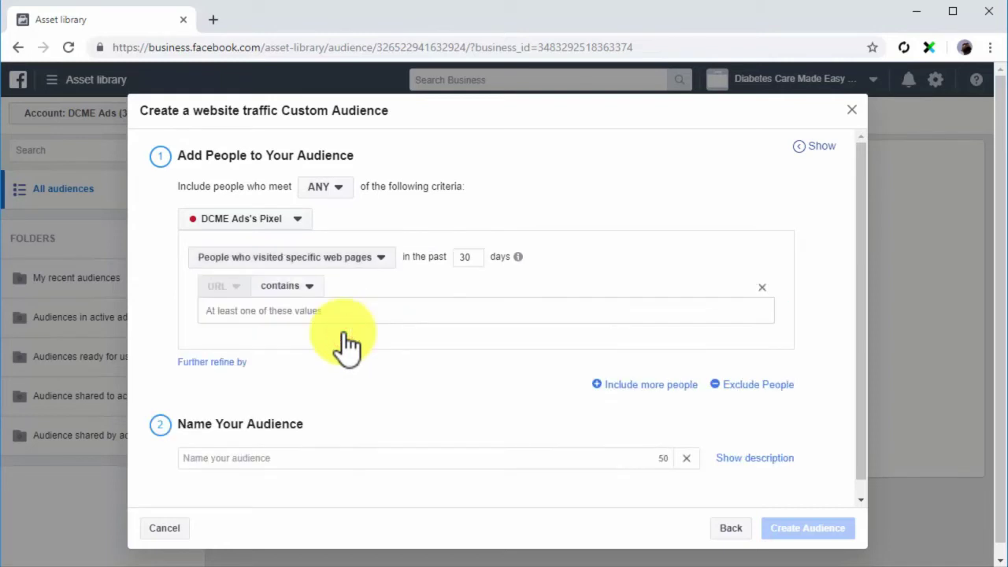
{"action": "left_click", "coordinate": [321, 311]}
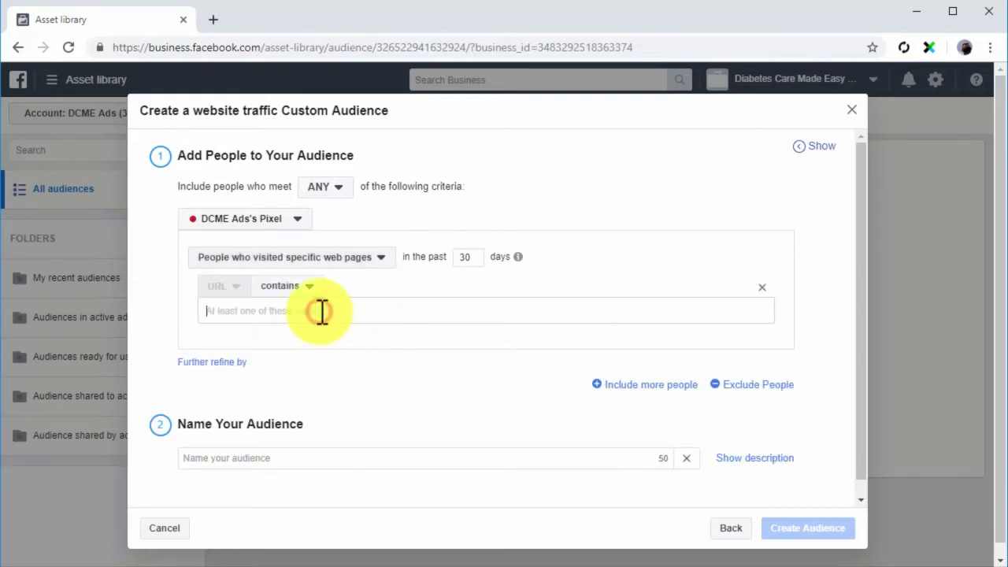
{"action": "left_click", "coordinate": [355, 260]}
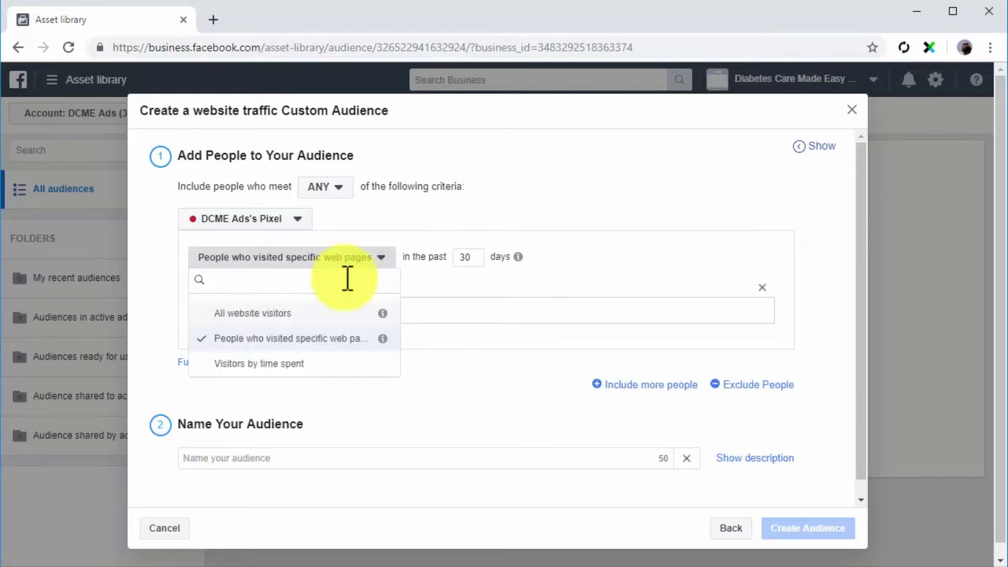
{"action": "left_click", "coordinate": [321, 360]}
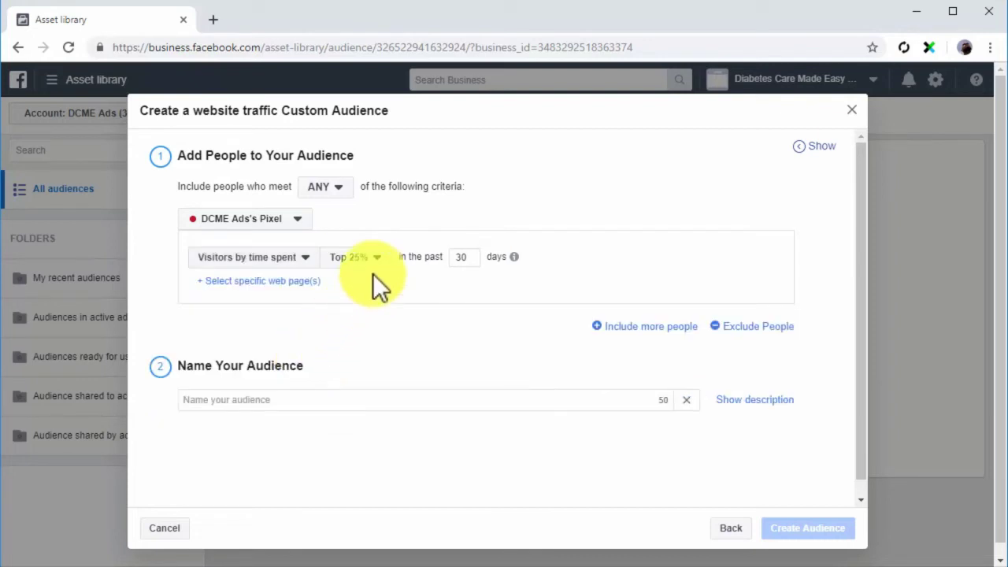
{"action": "left_click", "coordinate": [378, 268]}
{"action": "left_click", "coordinate": [378, 268]}
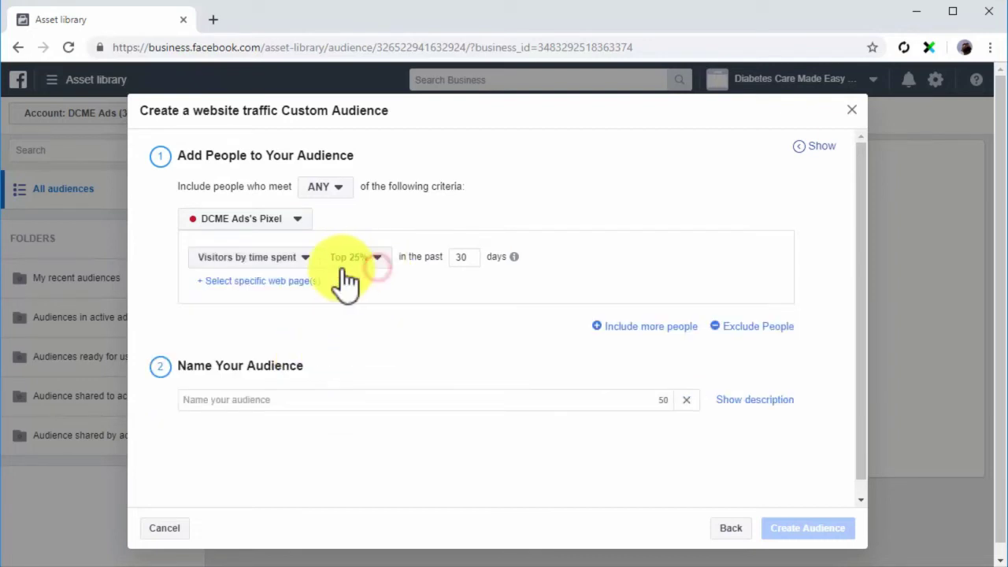
{"action": "left_click", "coordinate": [300, 269]}
{"action": "left_click", "coordinate": [309, 314]}
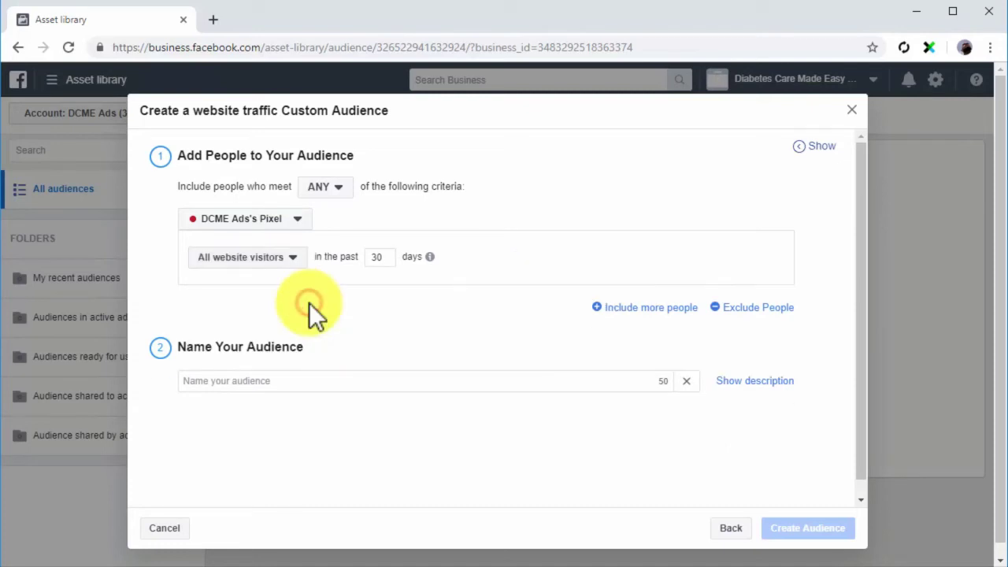
Add an Or rule for visitors by time spent, exclude the dcme2 URL, and create 'Web Traffic'.
{"action": "left_click", "coordinate": [618, 308]}
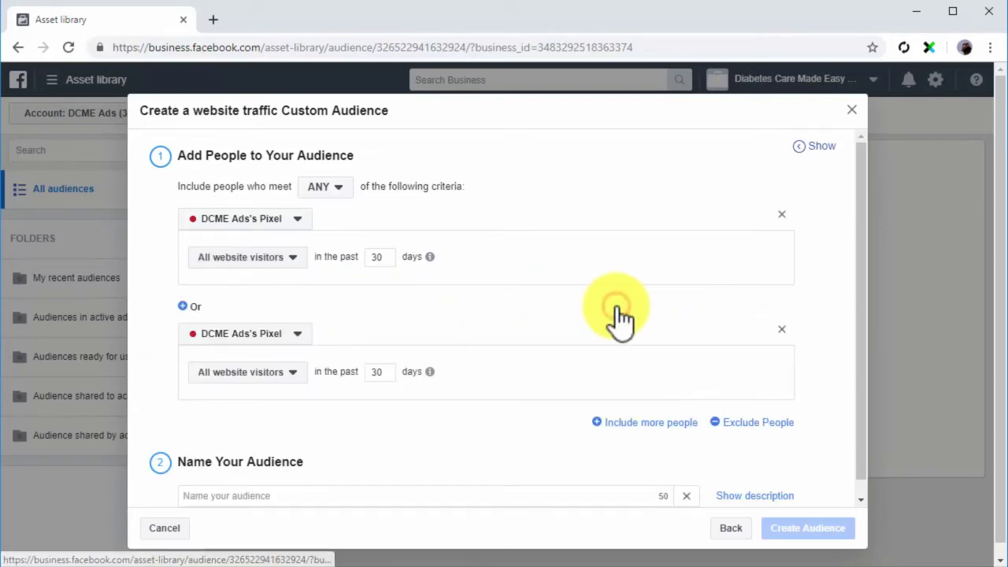
{"action": "left_click", "coordinate": [286, 373]}
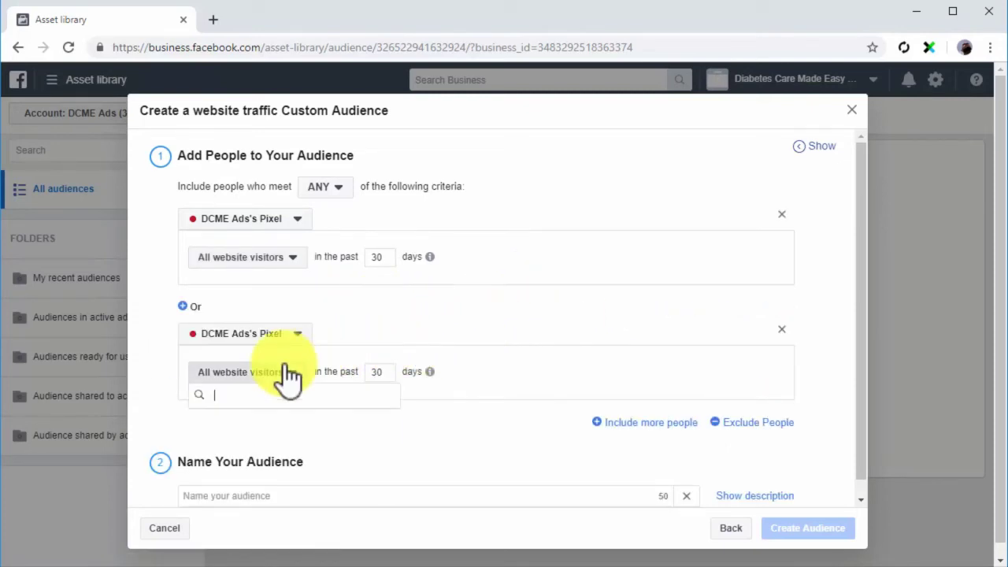
{"action": "left_click", "coordinate": [254, 478]}
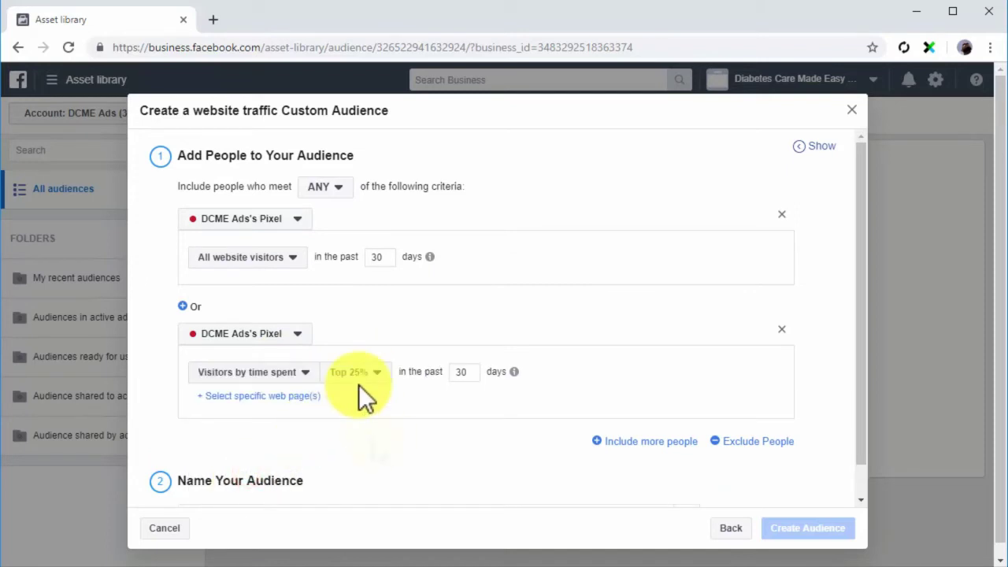
{"action": "left_click", "coordinate": [738, 441]}
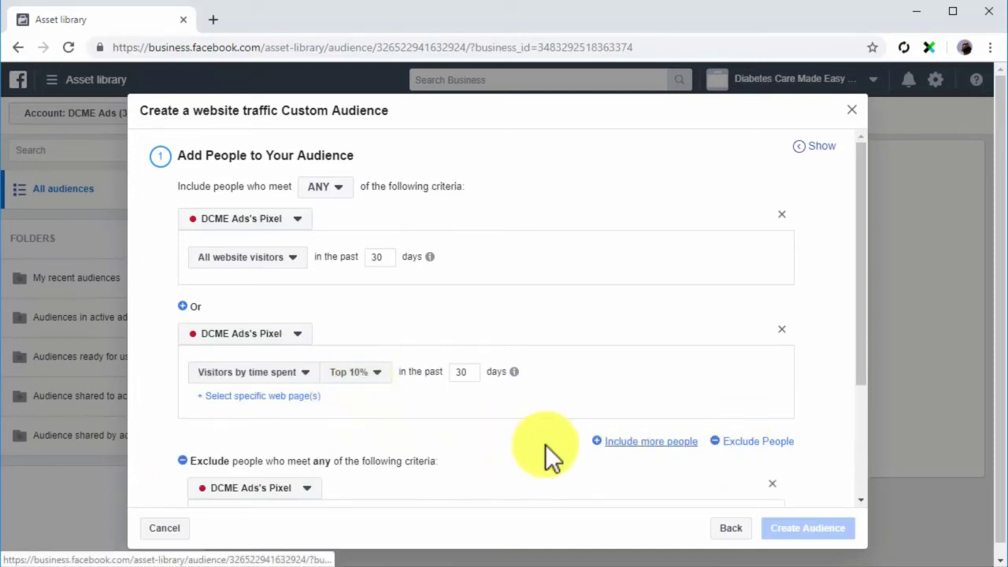
{"action": "scroll", "coordinate": [394, 463], "scroll_direction": "down", "scroll_amount": 1}
{"action": "scroll", "coordinate": [387, 451], "scroll_direction": "down", "scroll_amount": 3}
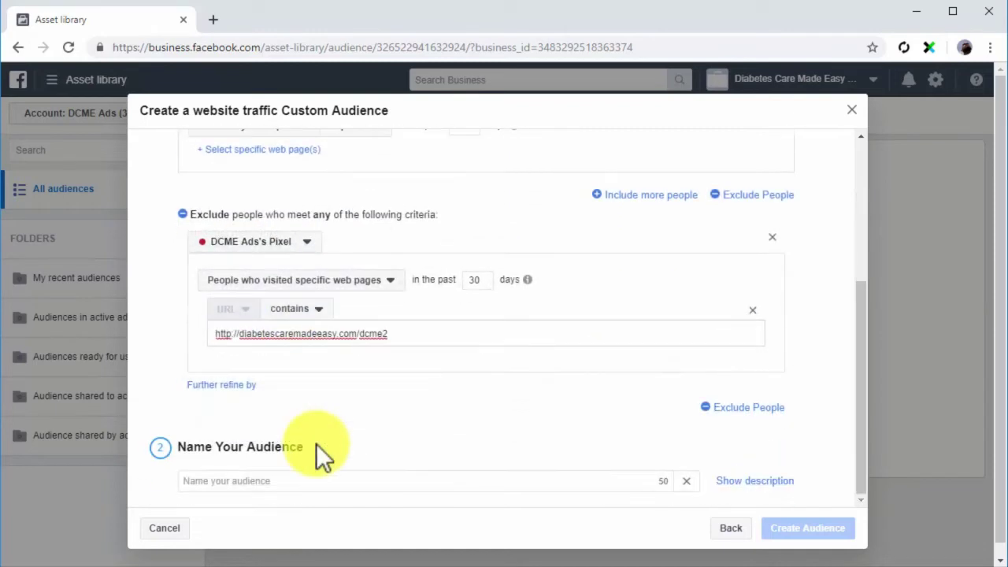
{"action": "left_click", "coordinate": [301, 482]}
{"action": "type", "text": "Web Traffic"}
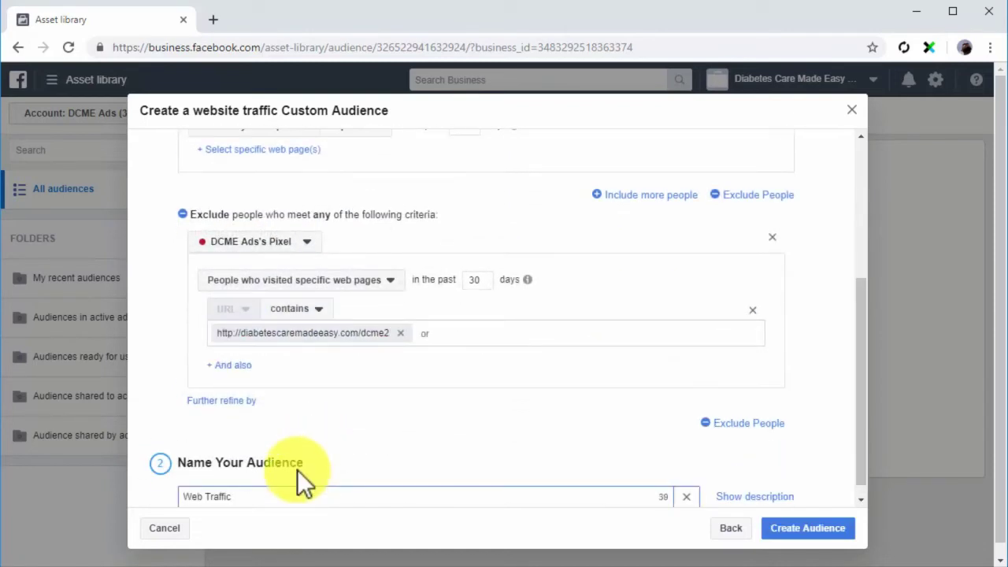
{"action": "left_click", "coordinate": [774, 529]}
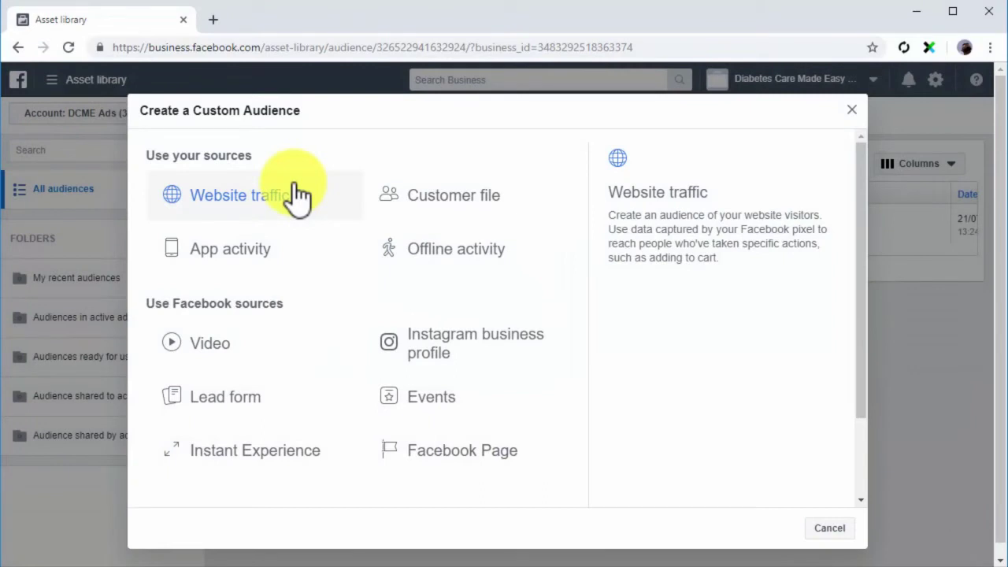
Choose App activity as the source, matching ANY criteria with My New App.
{"action": "left_click", "coordinate": [299, 254]}
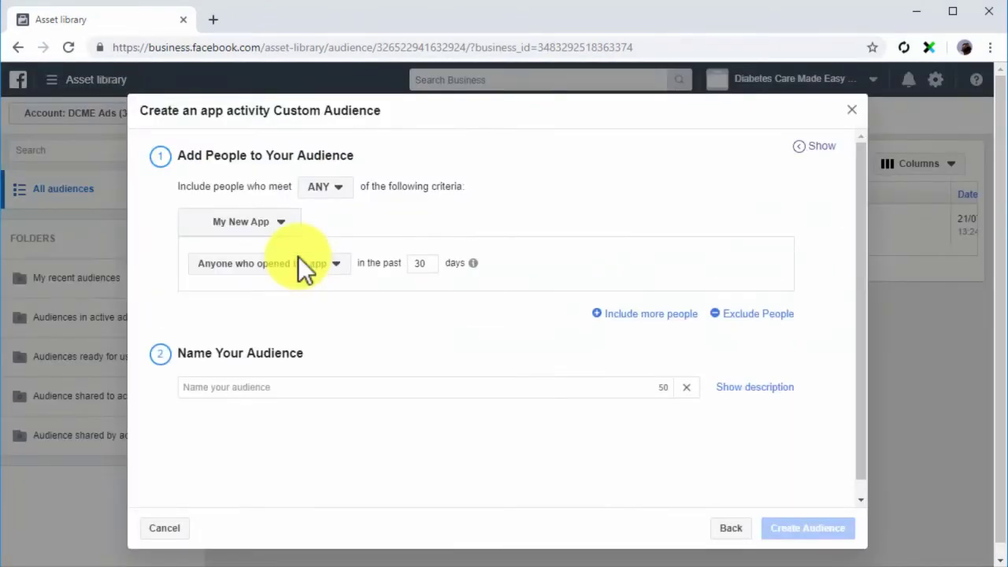
{"action": "left_click", "coordinate": [337, 187]}
{"action": "left_click", "coordinate": [335, 210]}
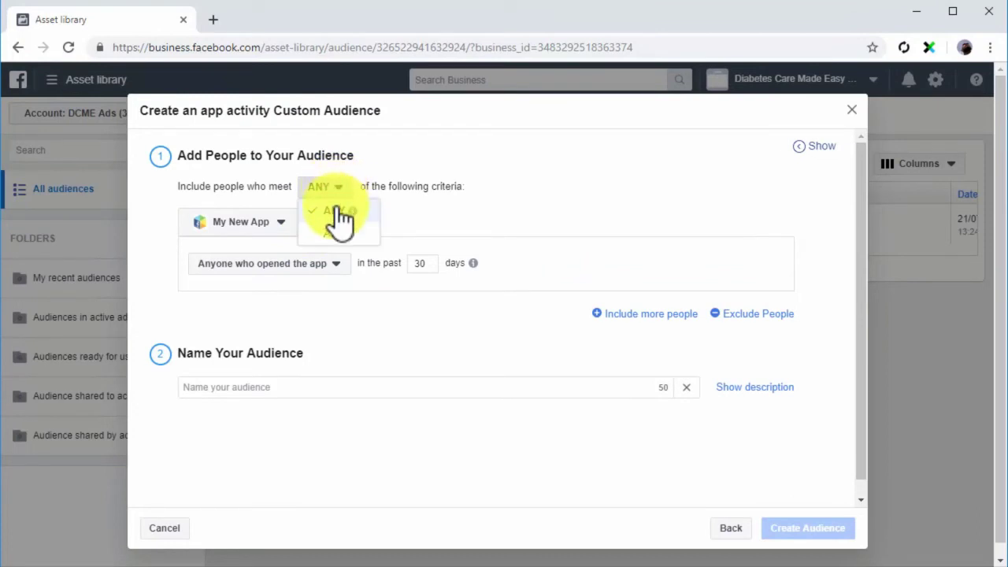
{"action": "left_click", "coordinate": [295, 236]}
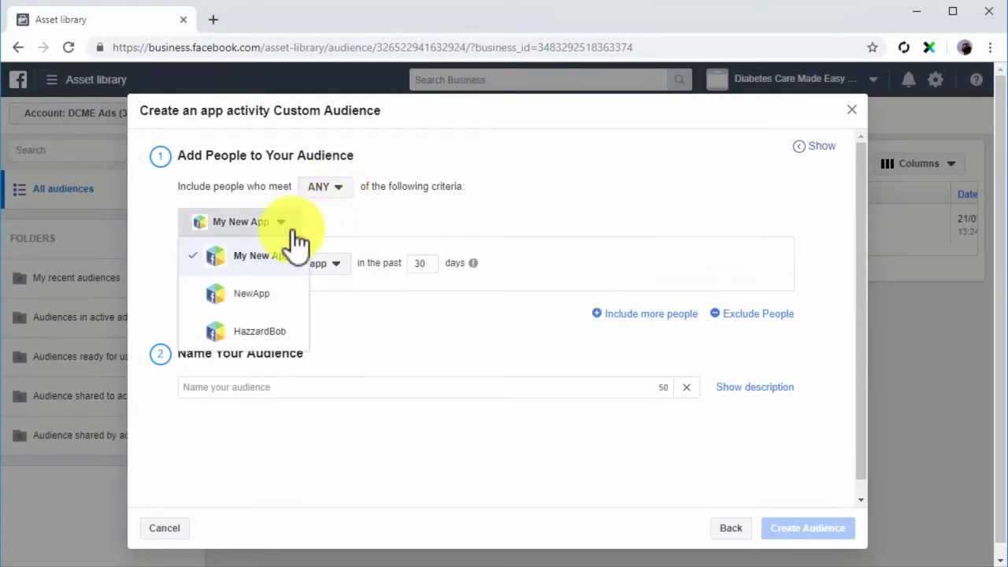
{"action": "left_click", "coordinate": [276, 257]}
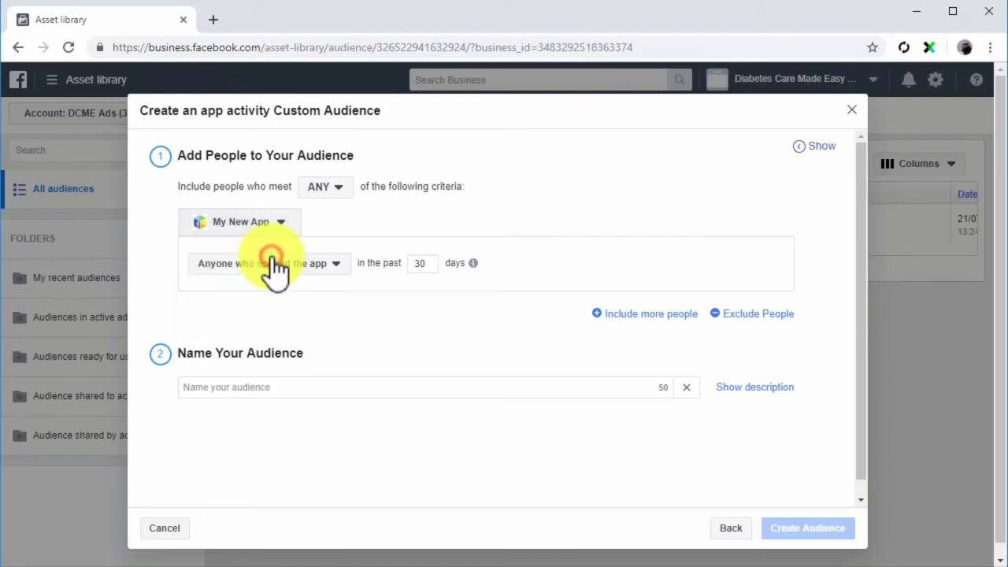
Keep 'Anyone who opened the app' and create the audience named 'My New App Users'.
{"action": "left_click", "coordinate": [344, 263]}
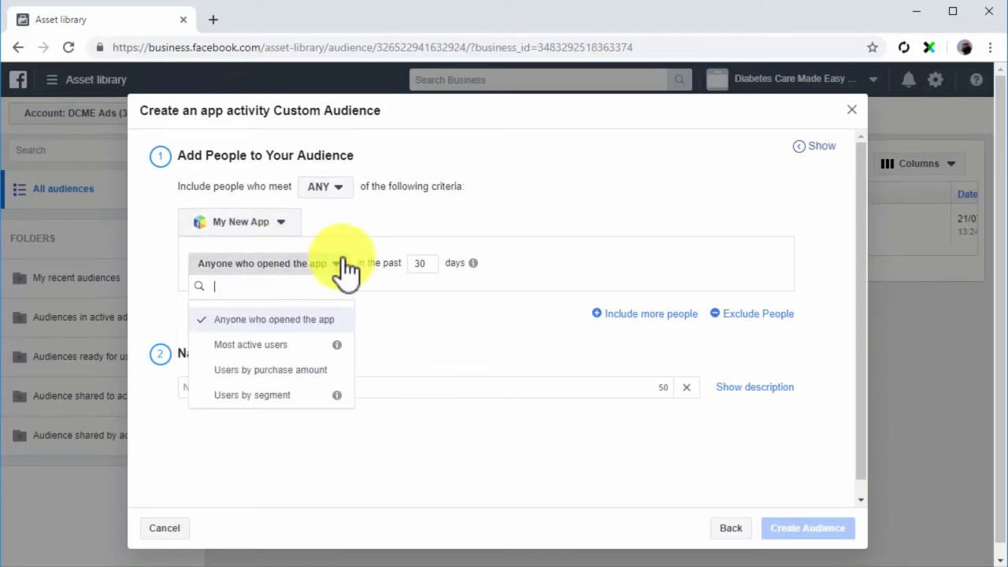
{"action": "left_click", "coordinate": [315, 346]}
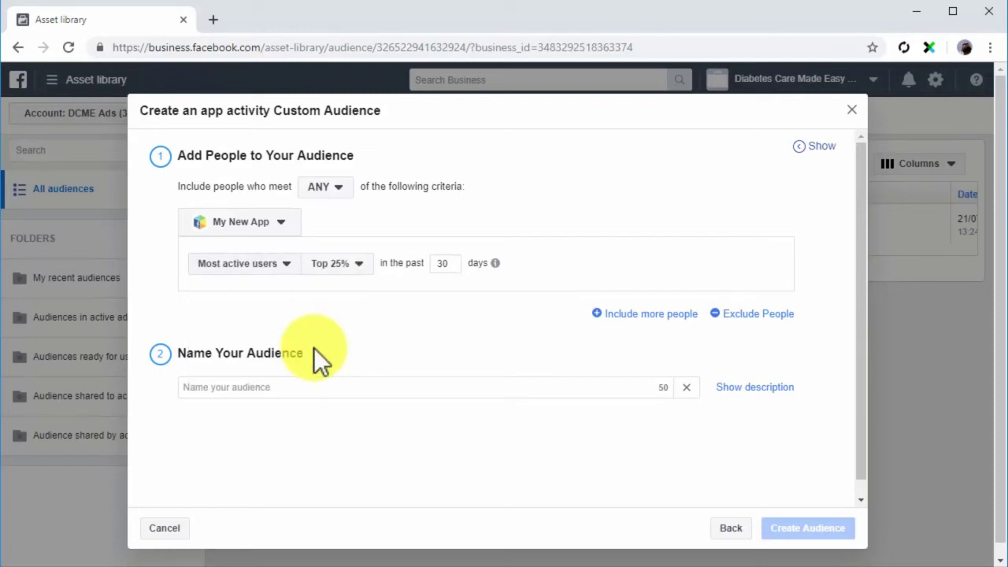
{"action": "left_click", "coordinate": [292, 266]}
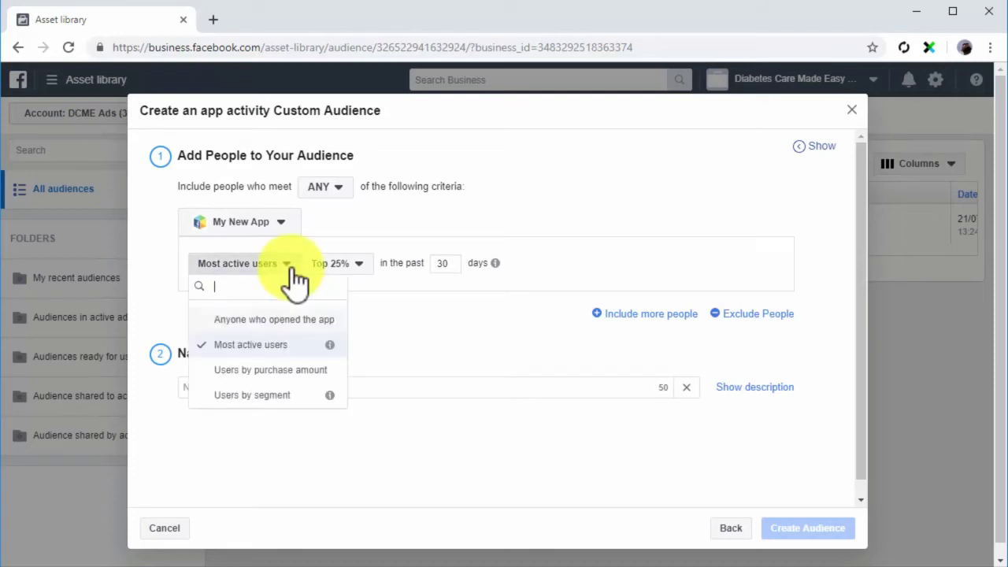
{"action": "left_click", "coordinate": [309, 370]}
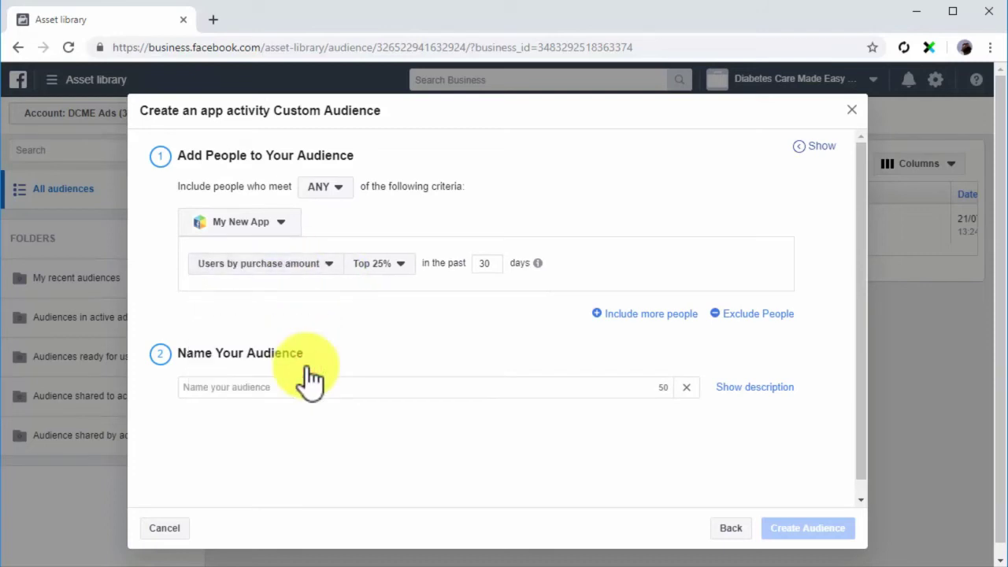
{"action": "left_click", "coordinate": [285, 268]}
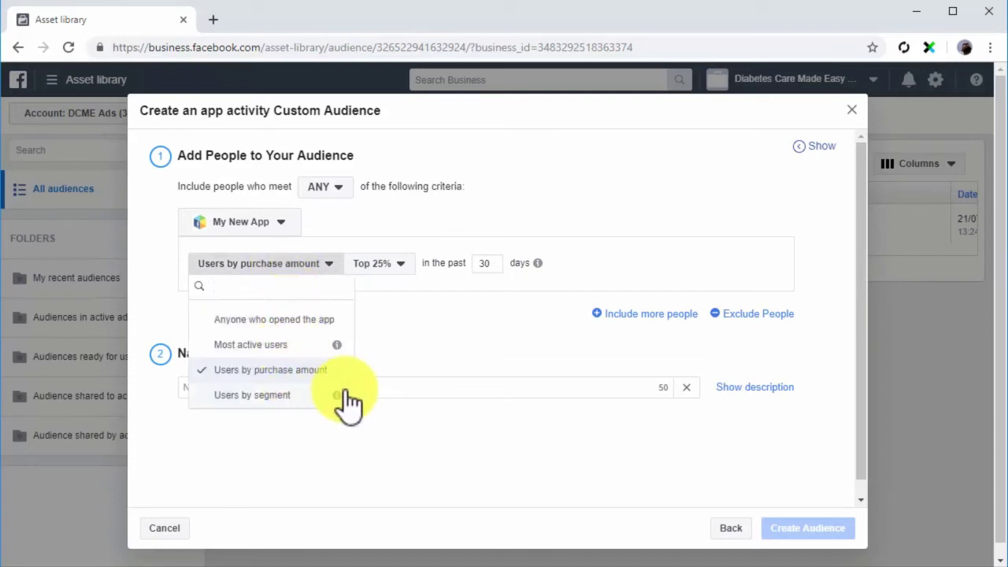
{"action": "mouse_move", "coordinate": [337, 392]}
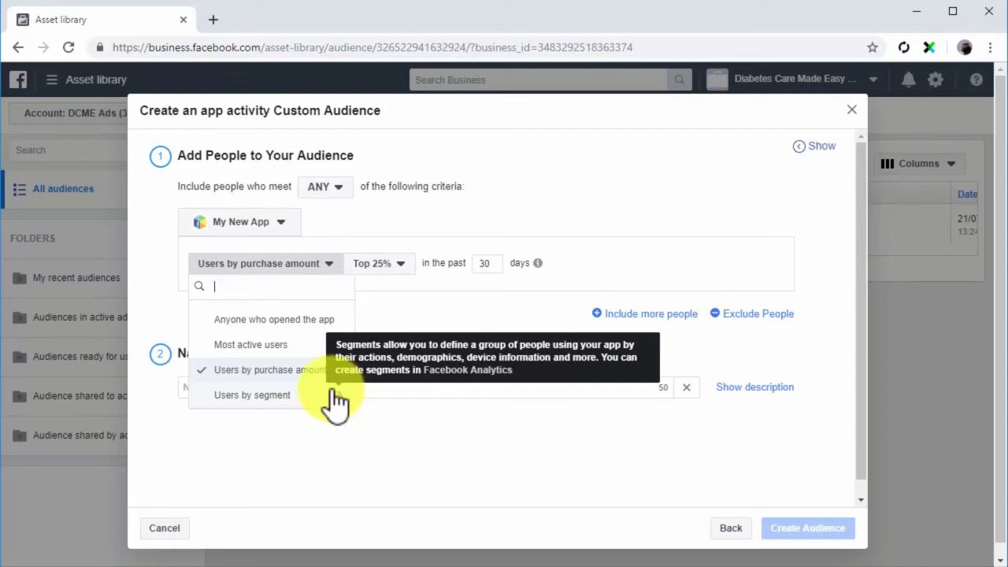
{"action": "left_click", "coordinate": [271, 317]}
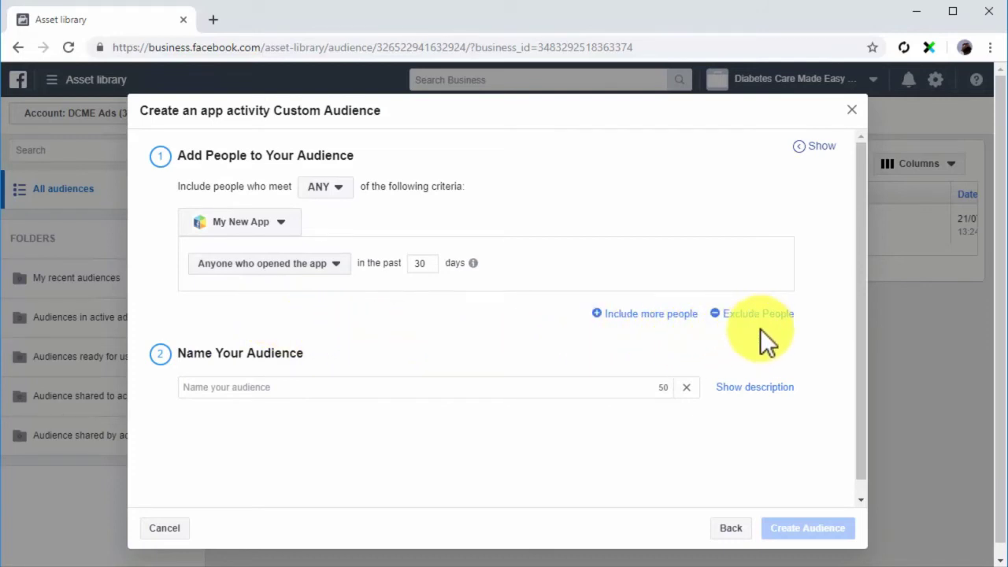
{"action": "left_click", "coordinate": [601, 387]}
{"action": "type", "text": "My New App Users"}
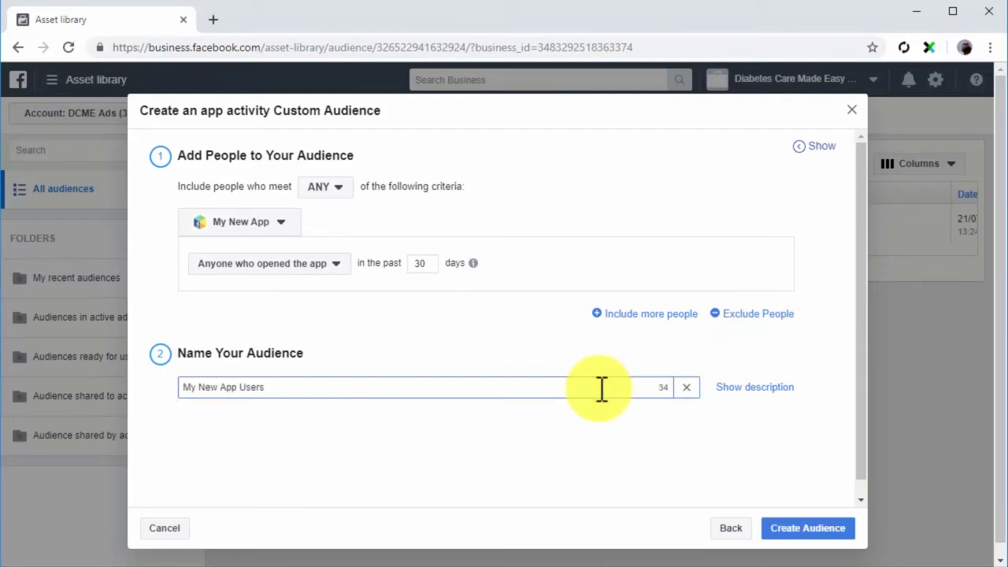
{"action": "left_click", "coordinate": [831, 535]}
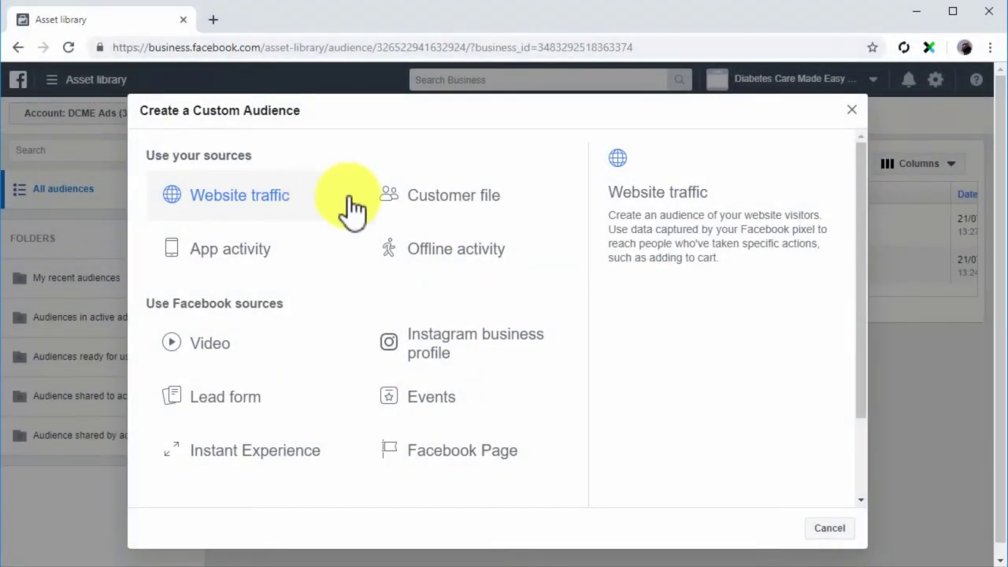
Upload My Customer File.csv as a customer file without LTV, sourced directly from customers.
{"action": "left_click", "coordinate": [422, 206]}
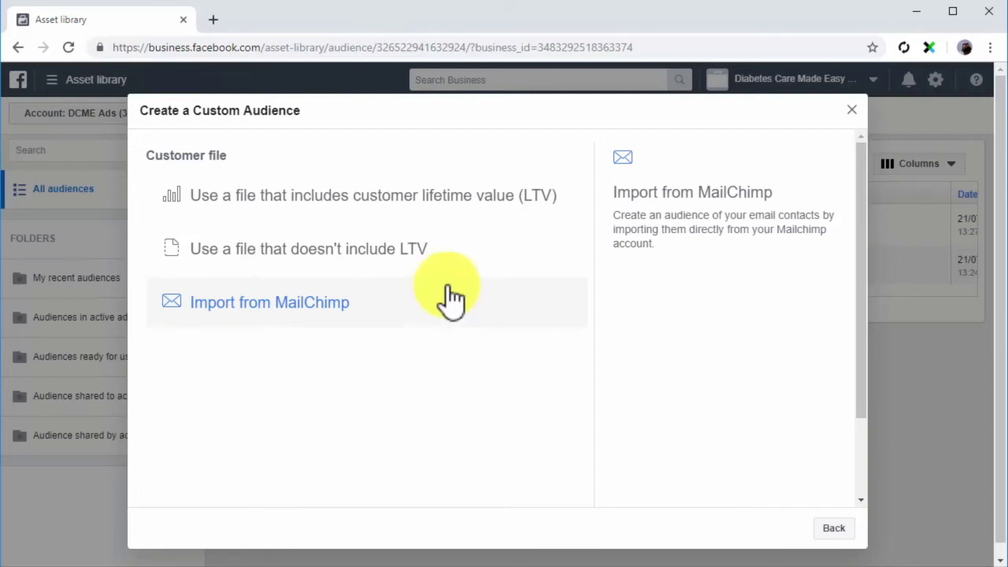
{"action": "left_click", "coordinate": [467, 268]}
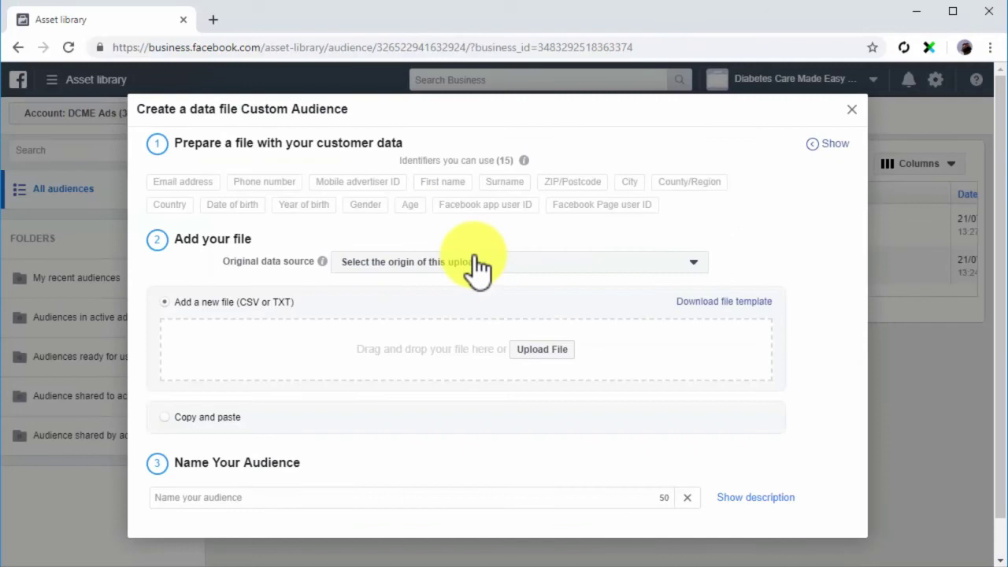
{"action": "left_click", "coordinate": [677, 265]}
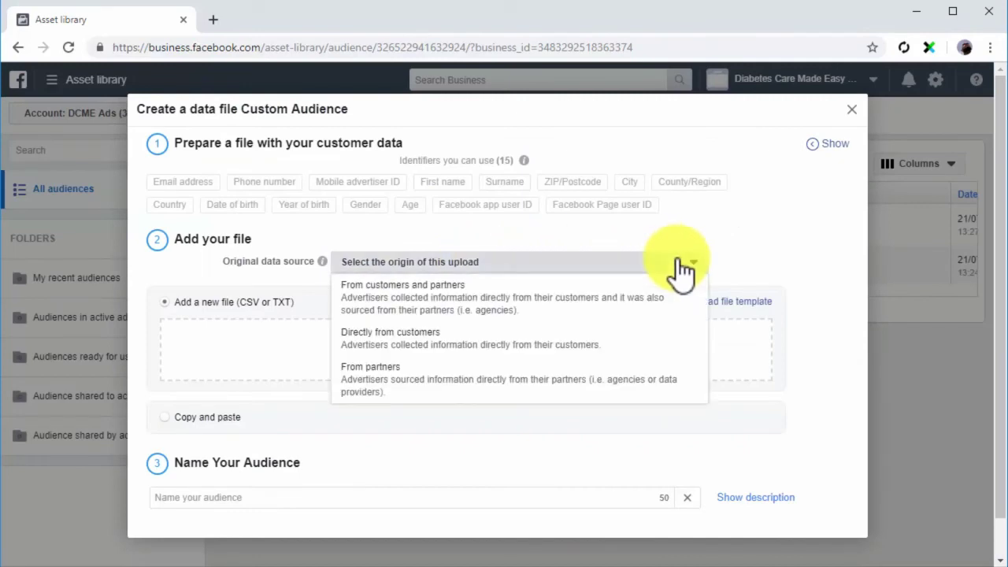
{"action": "left_click", "coordinate": [532, 344]}
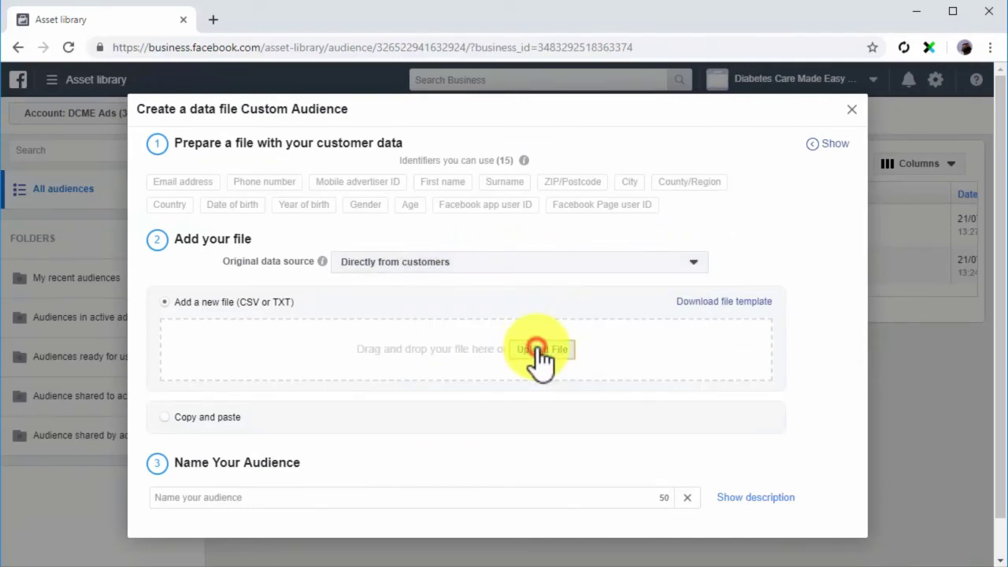
{"action": "left_click", "coordinate": [538, 352]}
{"action": "left_click", "coordinate": [209, 146]}
{"action": "double_click", "coordinate": [208, 144]}
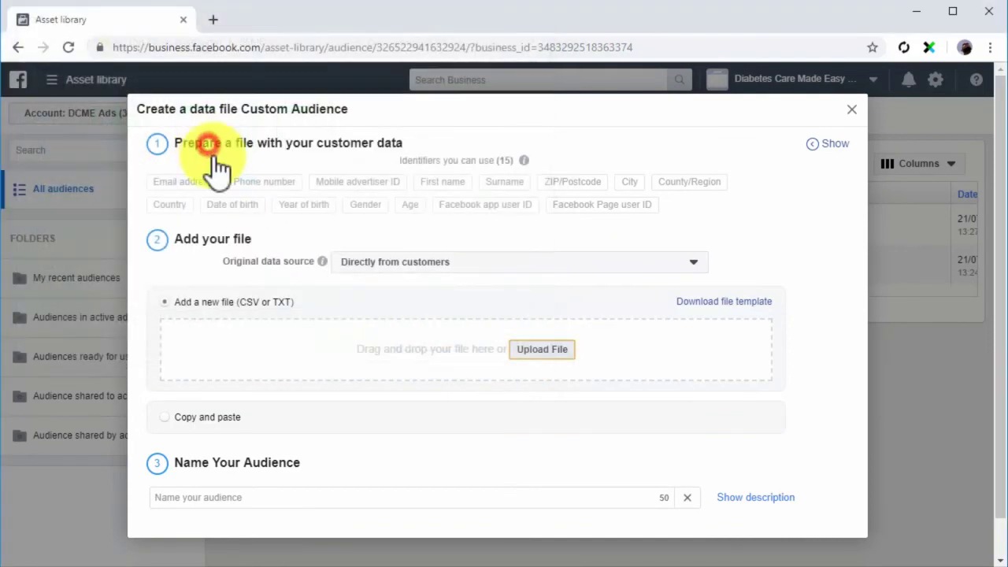
Rename it 'My Custom Customer File Audience', continue past column mapping, and upload to create.
{"action": "scroll", "coordinate": [377, 364], "scroll_direction": "down", "scroll_amount": 1}
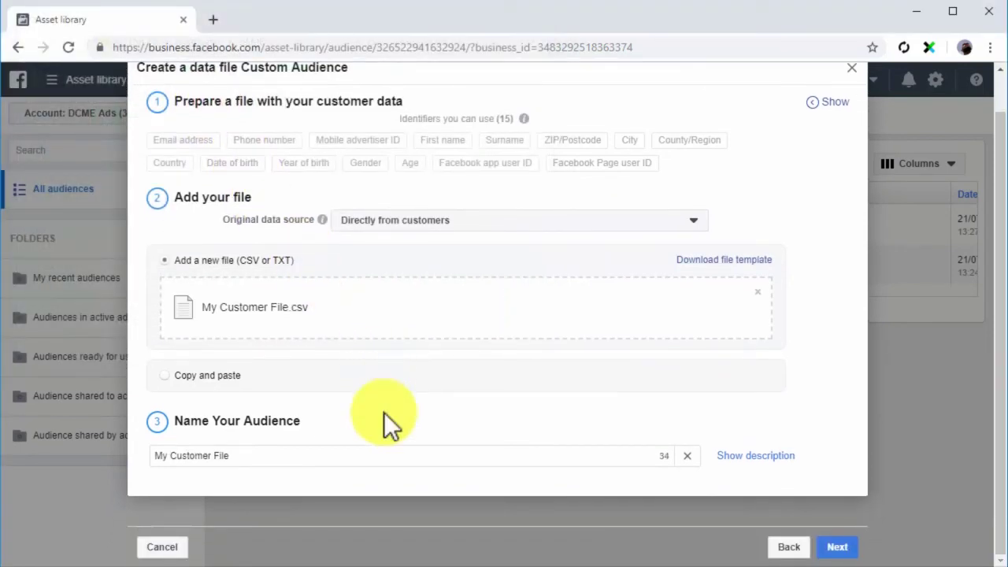
{"action": "left_click", "coordinate": [390, 457]}
{"action": "key", "text": "ctrl+a"}
{"action": "type", "text": "My Custom Customer File Audience"}
{"action": "left_click", "coordinate": [853, 548]}
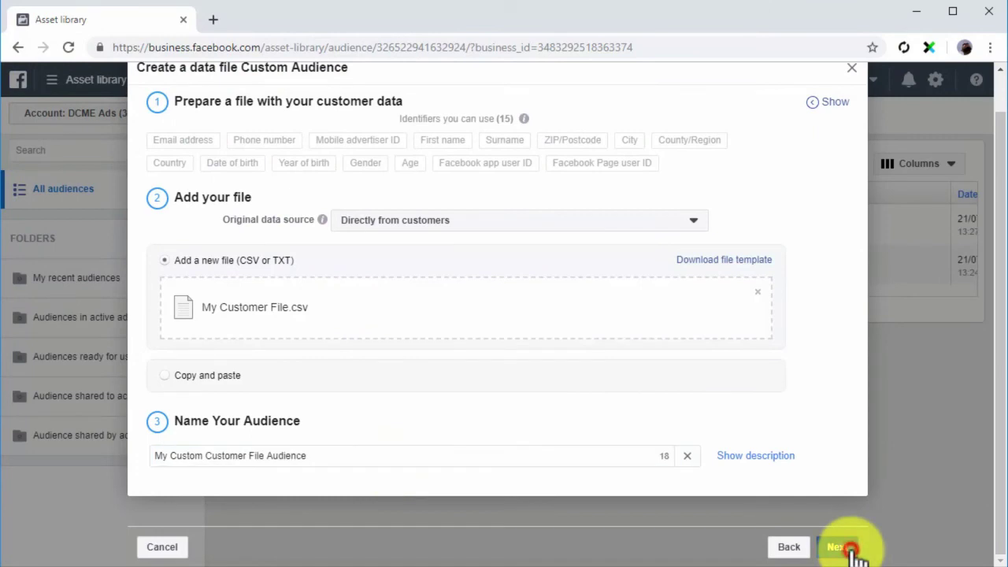
{"action": "scroll", "coordinate": [782, 346], "scroll_direction": "down", "scroll_amount": 10}
{"action": "scroll", "coordinate": [778, 425], "scroll_direction": "down", "scroll_amount": 5}
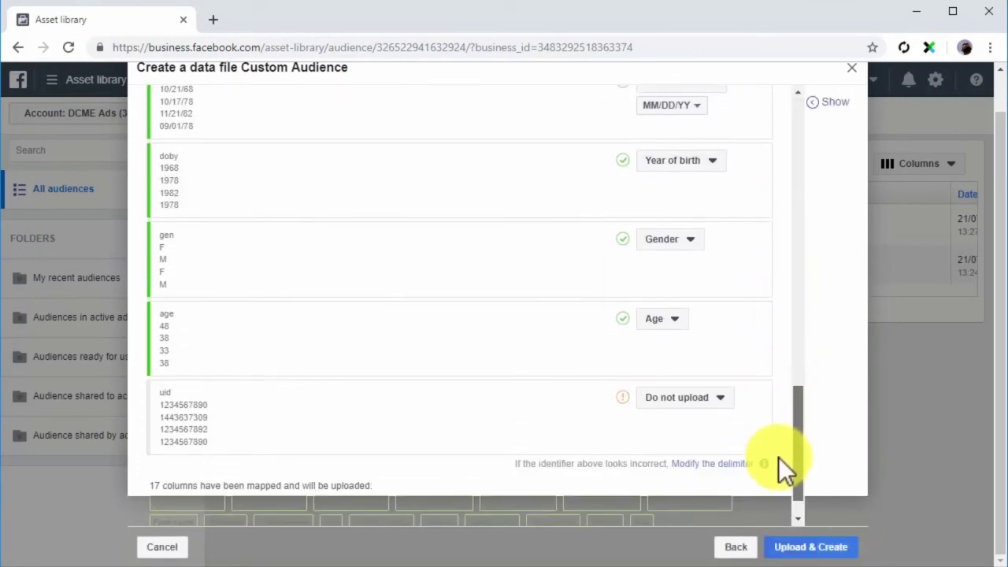
{"action": "left_click", "coordinate": [819, 551]}
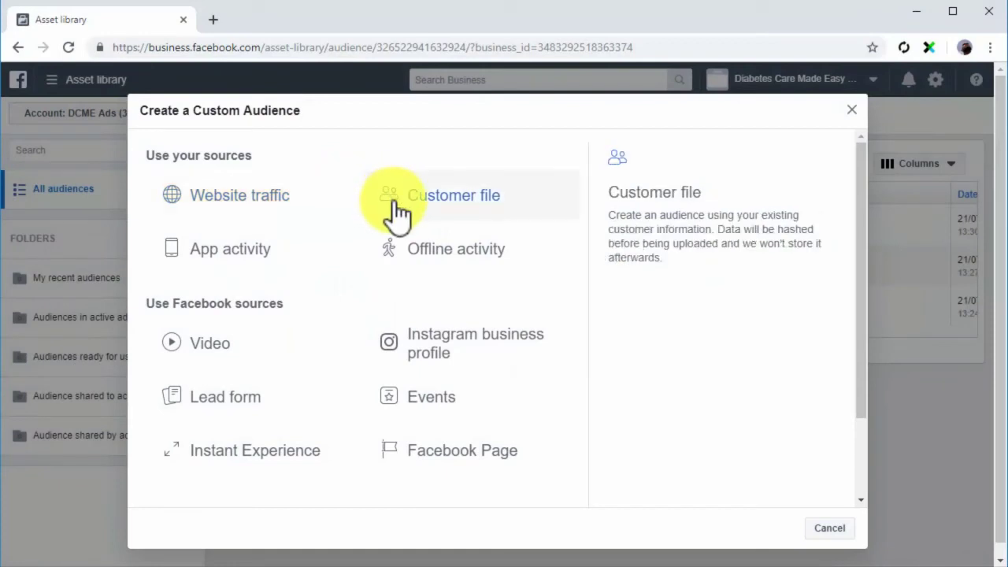
Use Offline activity with the default event set and people who interacted offline, named 'Offline Audience'.
{"action": "left_click", "coordinate": [408, 249]}
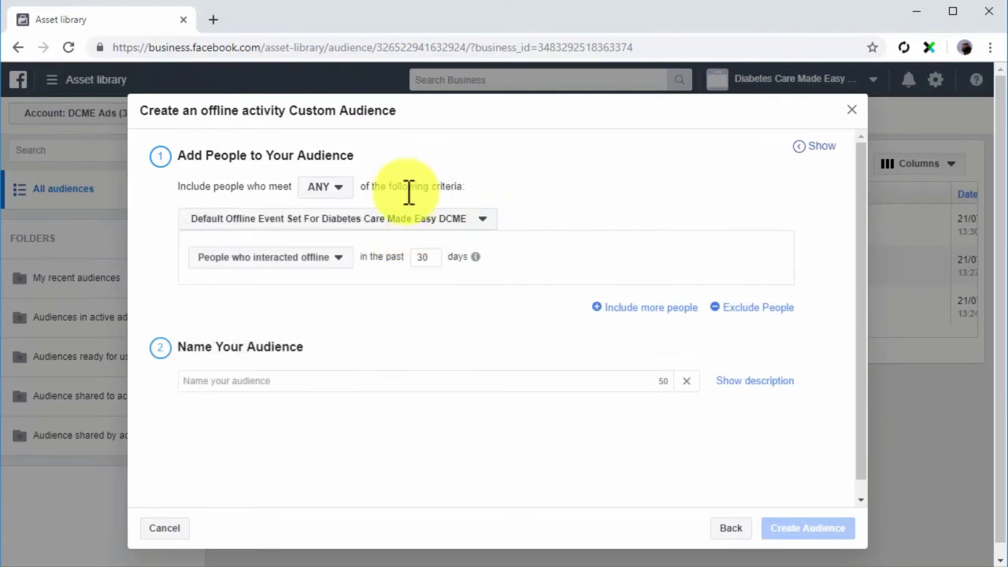
{"action": "left_click", "coordinate": [327, 187]}
{"action": "left_click", "coordinate": [335, 211]}
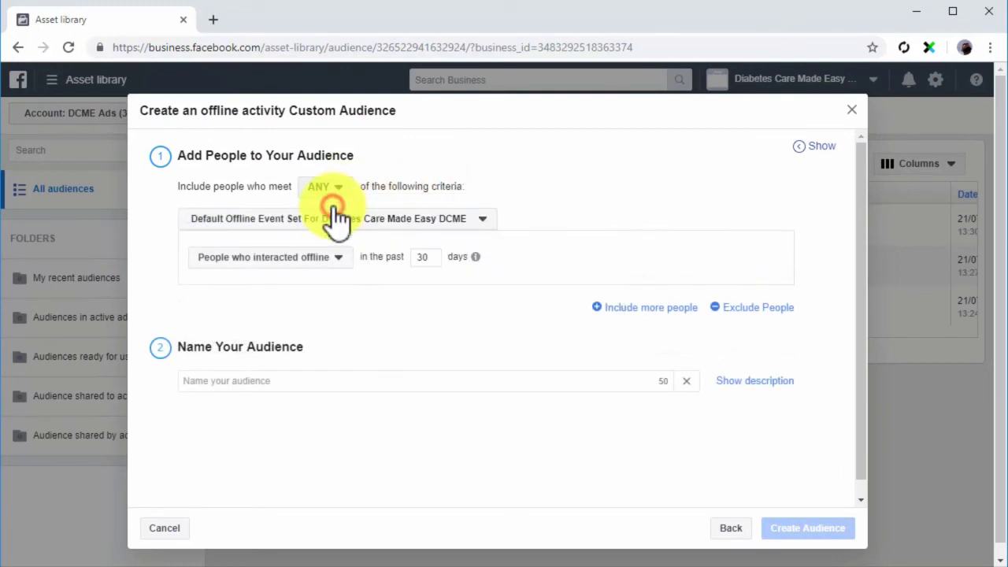
{"action": "left_click", "coordinate": [478, 219]}
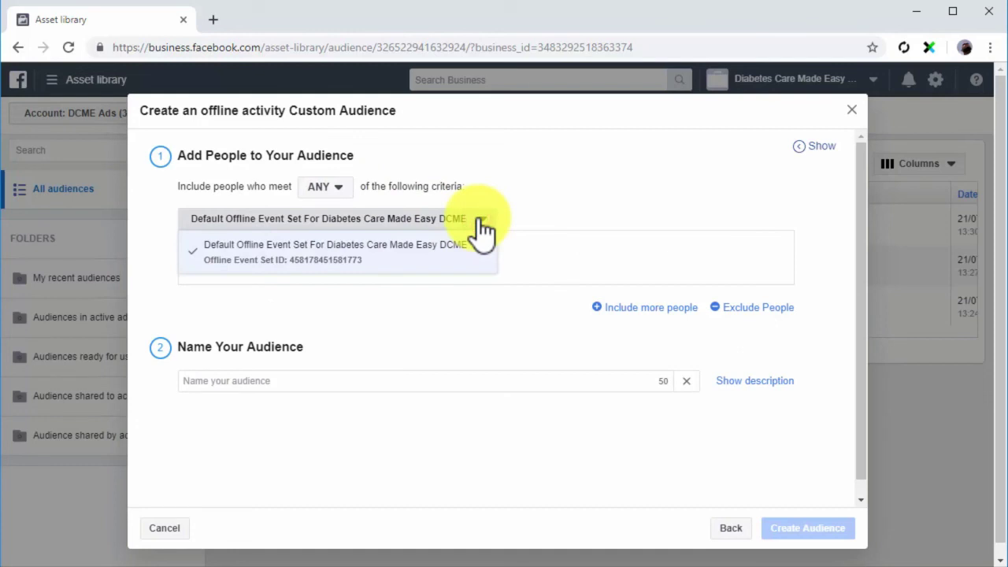
{"action": "left_click", "coordinate": [468, 247]}
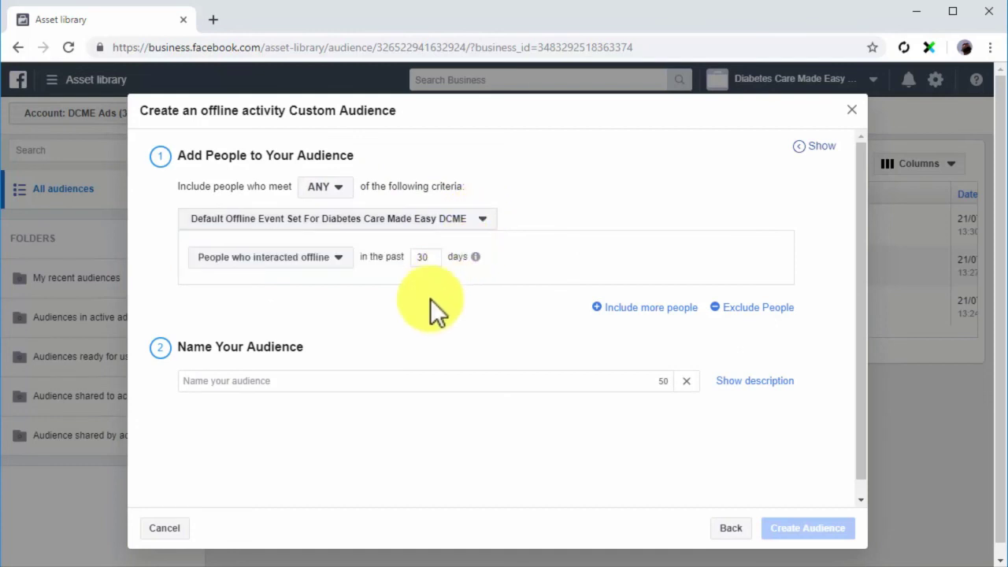
{"action": "left_click", "coordinate": [344, 260]}
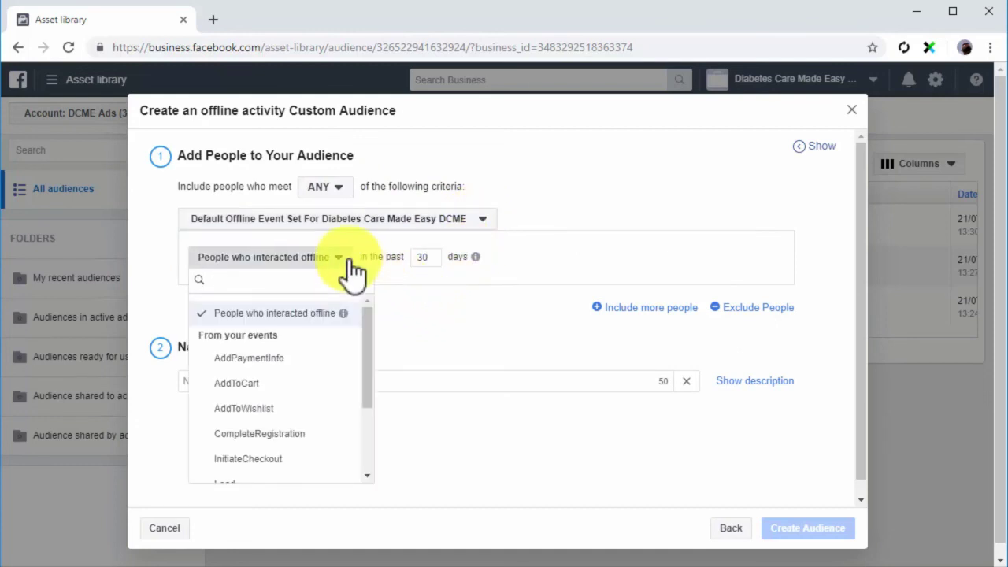
{"action": "left_click", "coordinate": [310, 319]}
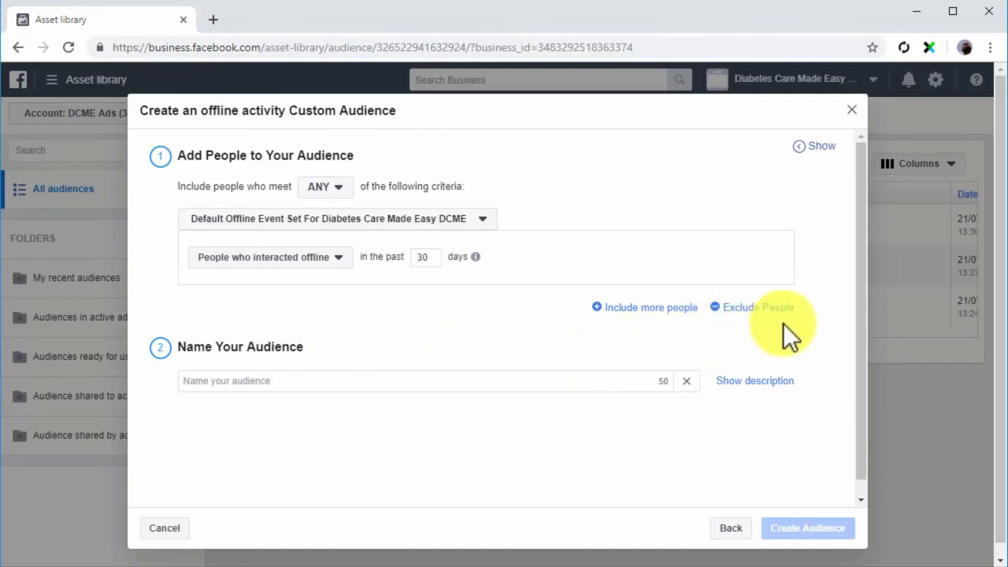
{"action": "left_click", "coordinate": [619, 377]}
{"action": "type", "text": "Offline Audience"}
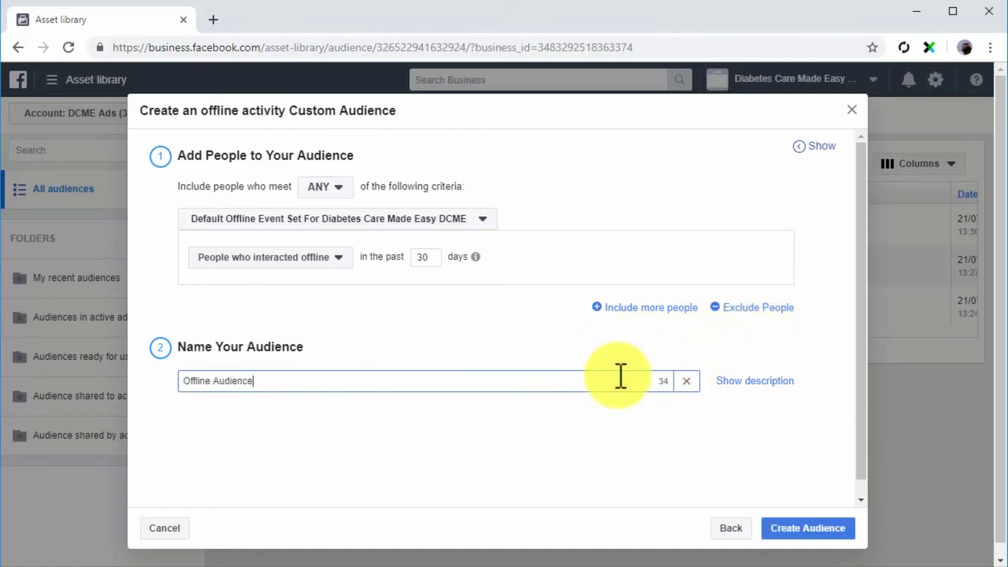
{"action": "left_click", "coordinate": [802, 532]}
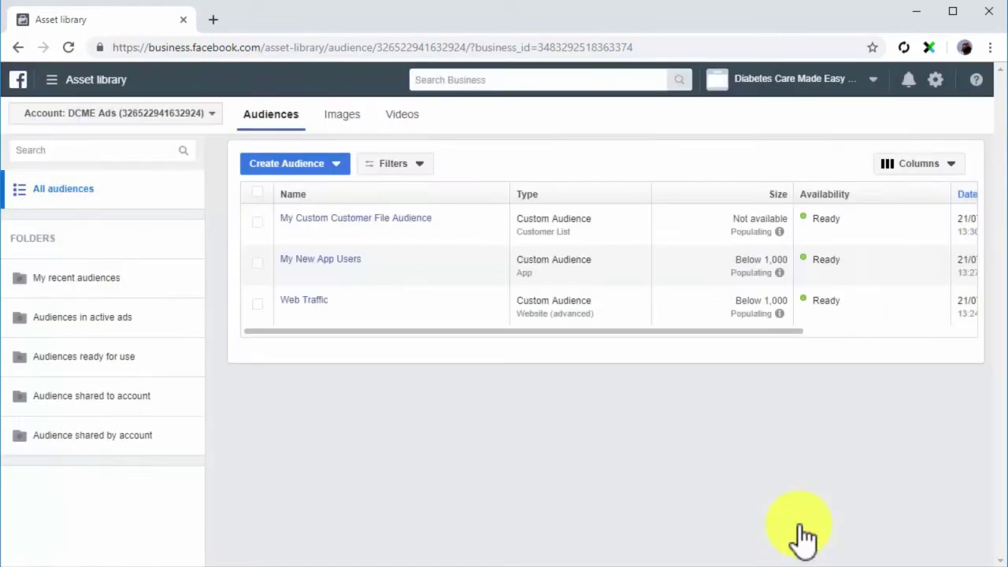